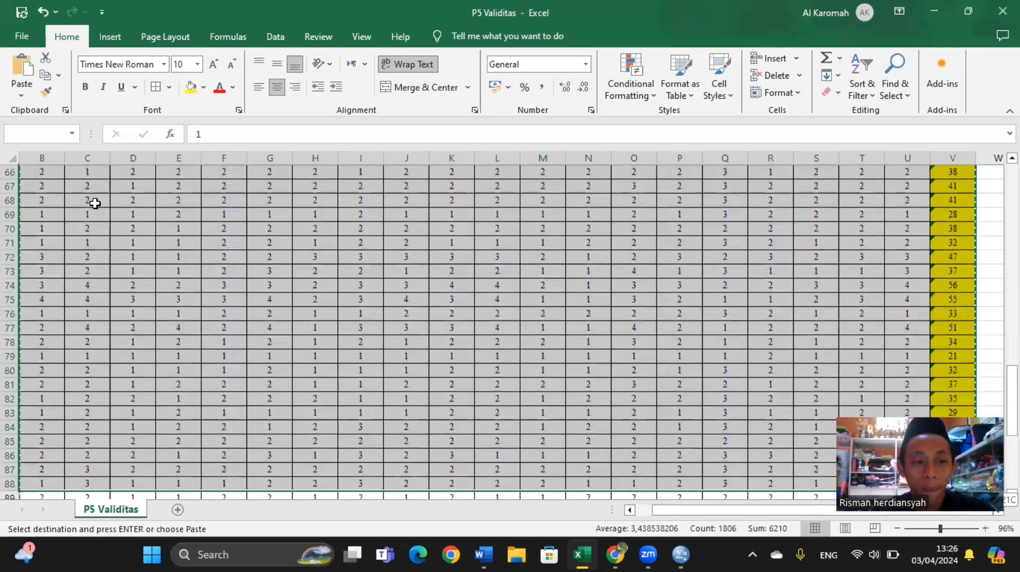
Extend the selection of the score table down to row 103, so that B3:V103 is copied.
key("shift+Down")
key("shift+Down")
key("shift+Down")
key("shift+Down")
key("shift+Down")
key("shift+Down")
key("shift+Down")
key("shift+Down")
key("shift+Down")
key("shift+Down")
key("shift+Down")
key("shift+Down")
key("shift+Down")
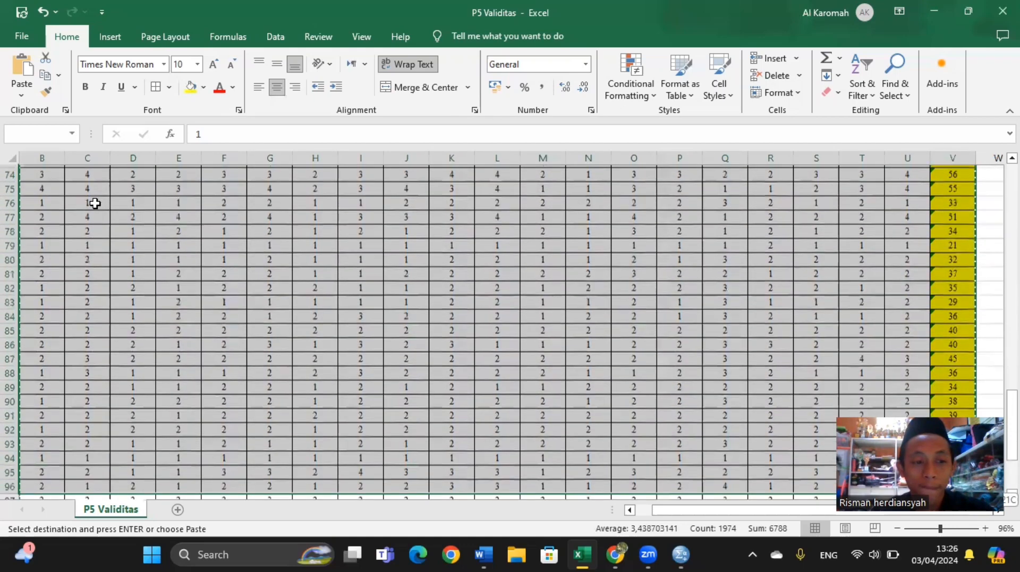
key("shift+Down")
key("shift+Down")
key("shift+Down")
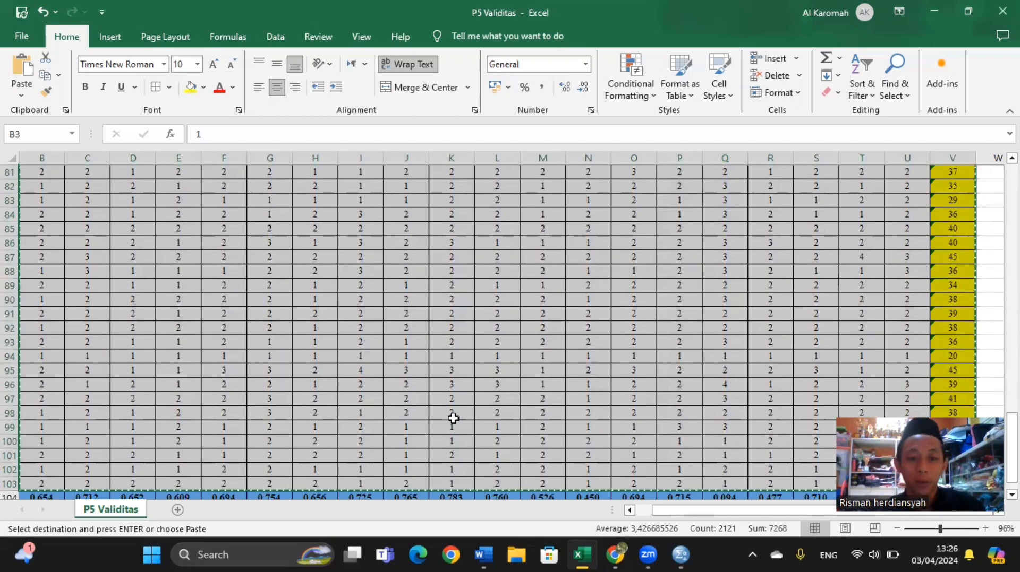
Switch to SPSS Statistics and paste the copied scores into the data grid from the first case and variable.
left_click(679, 555)
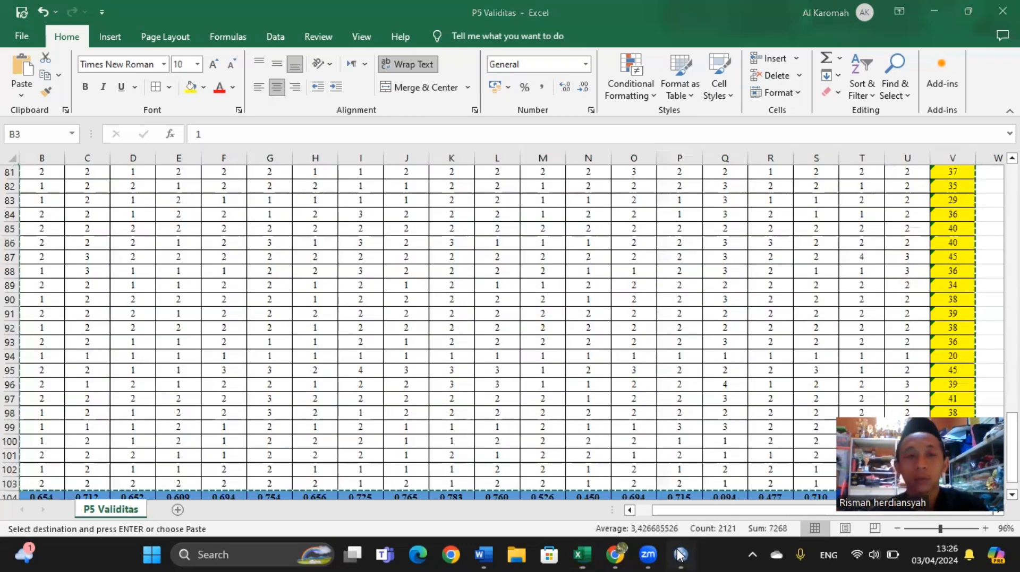
left_click(81, 118)
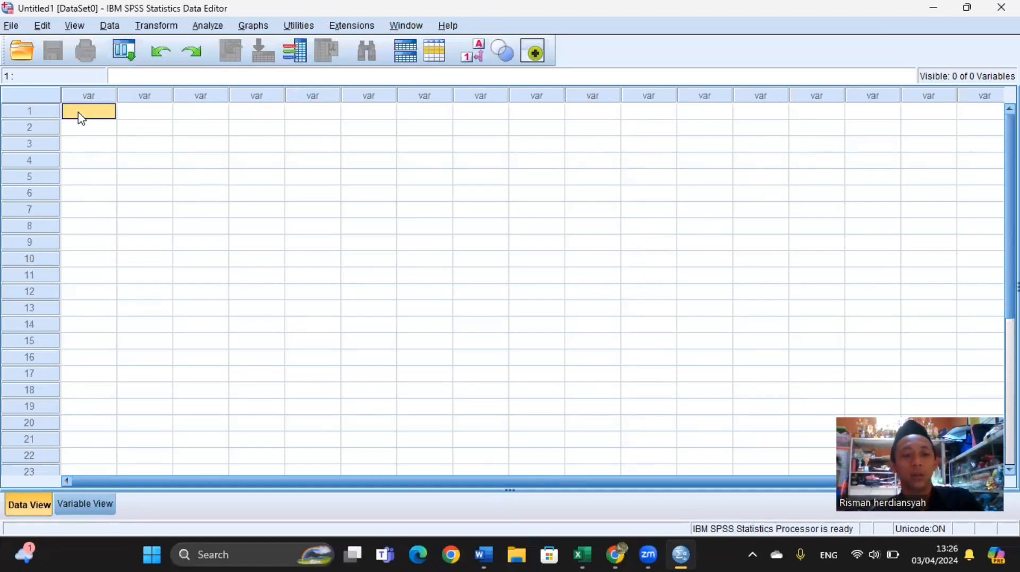
key("ctrl+v")
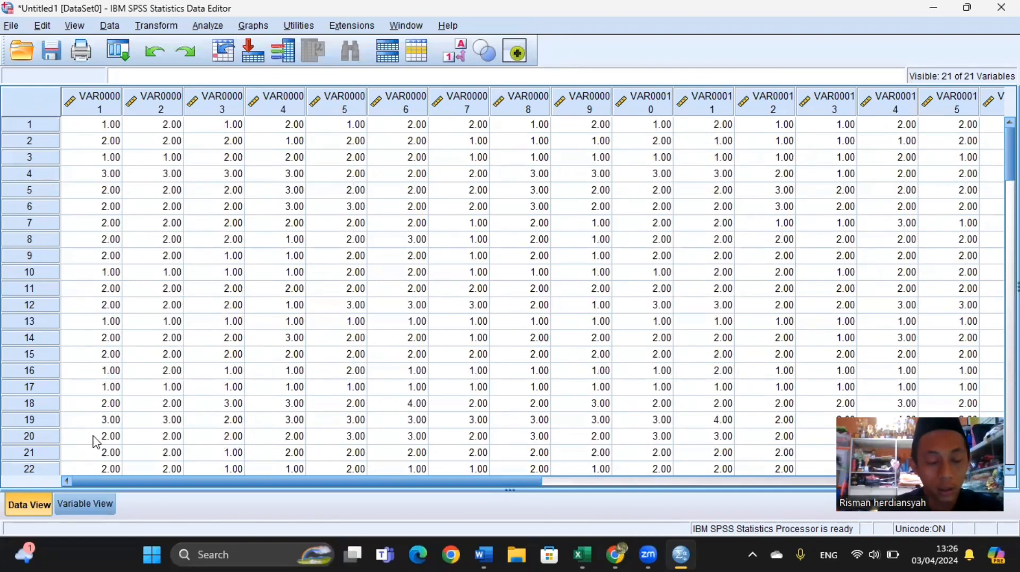
In Variable View, select the name VAR00021 and open find and replace for the Name column, ready to replace.
left_click(89, 508)
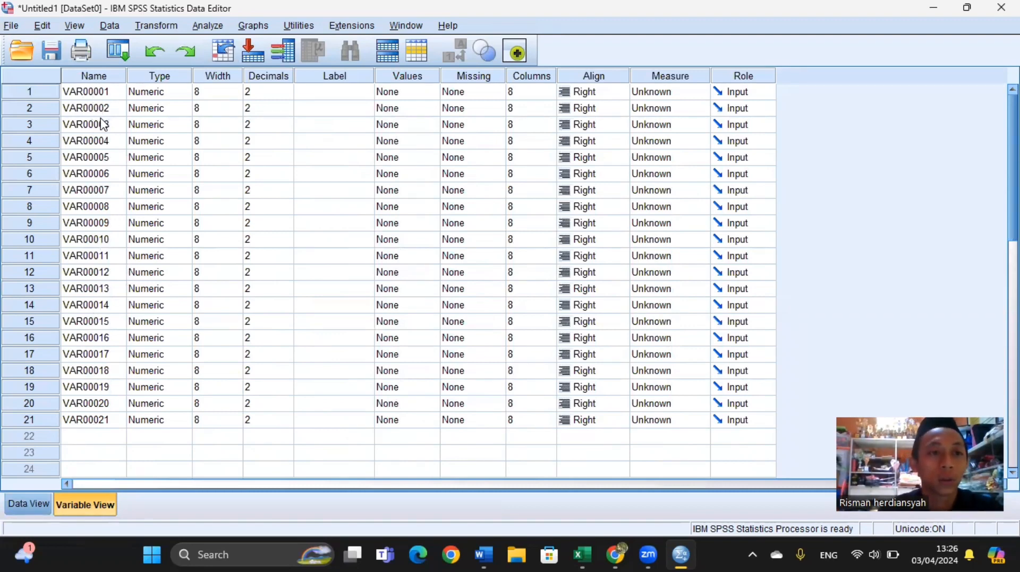
left_click(96, 424)
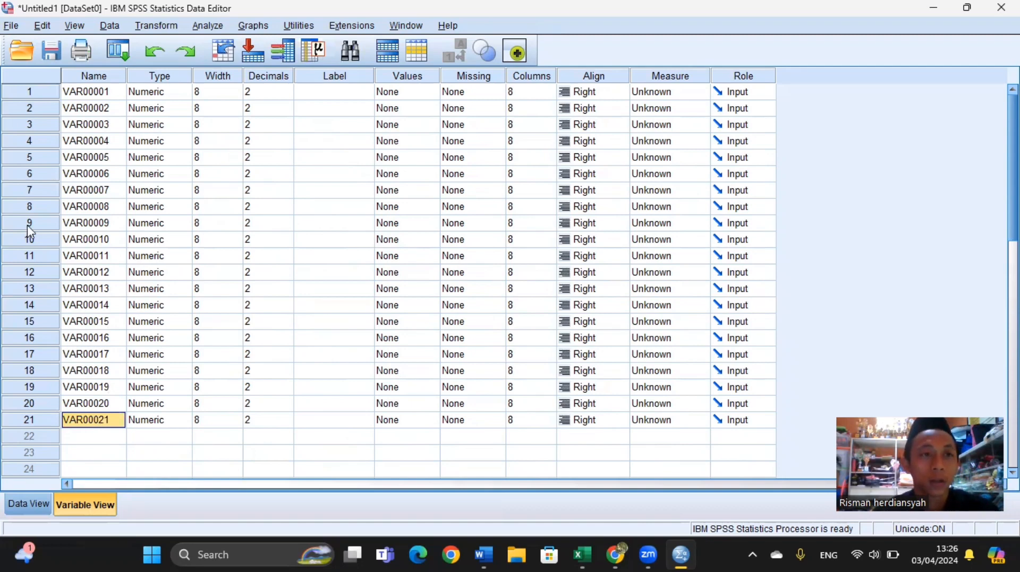
left_click(42, 27)
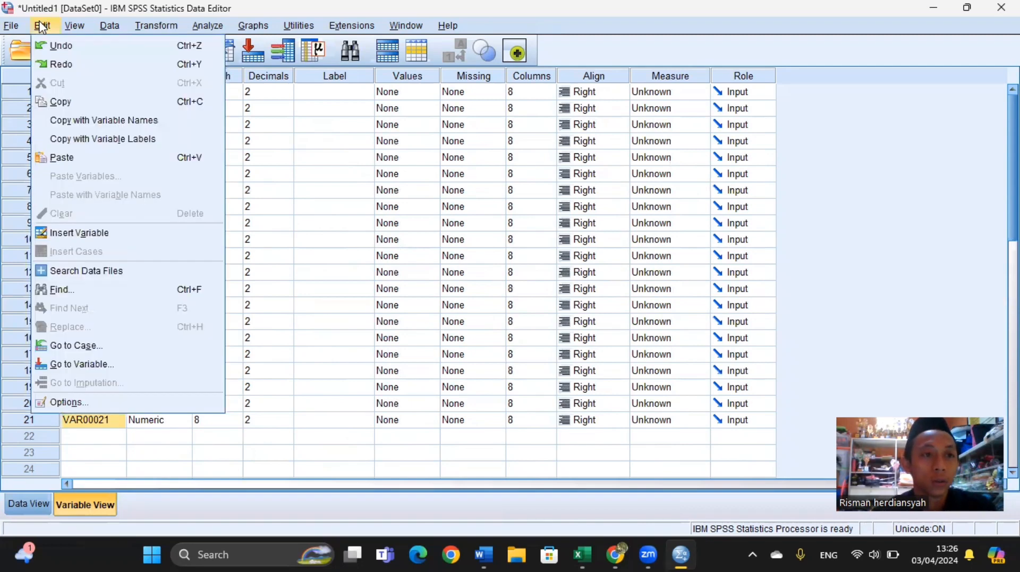
left_click(61, 290)
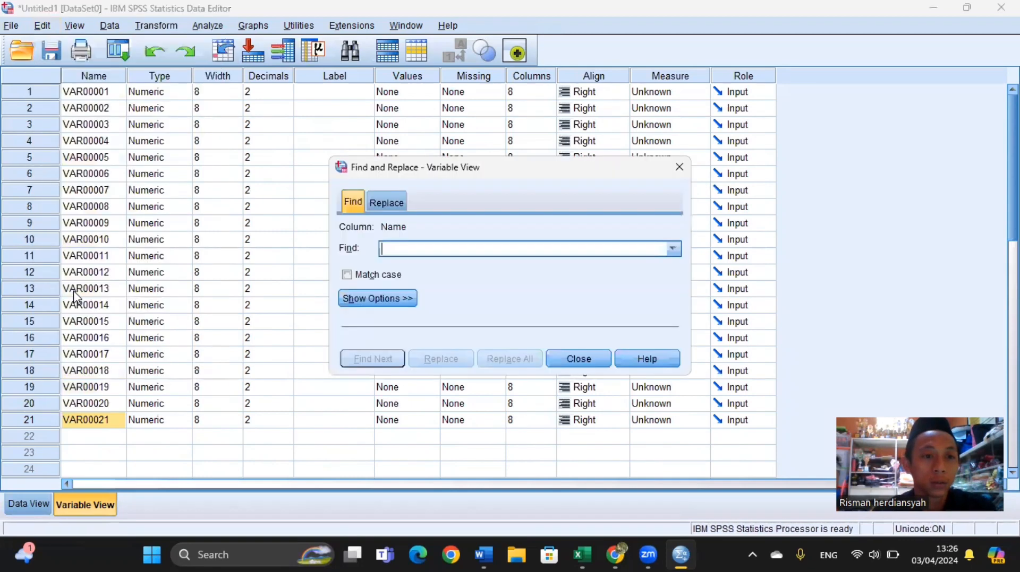
left_click(398, 204)
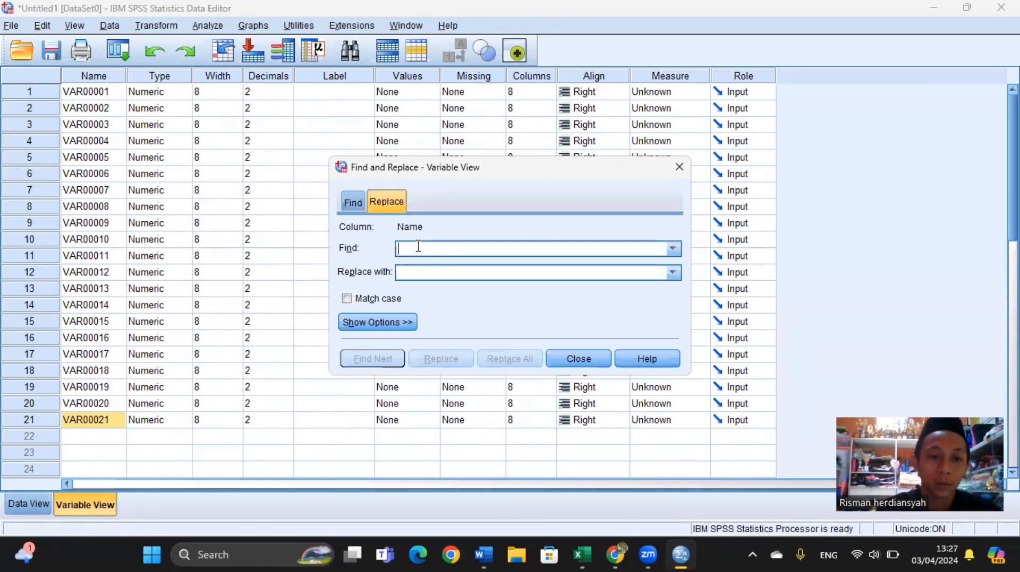
Rename variable VAR00021 to Y21 by replacing that name.
type("var")
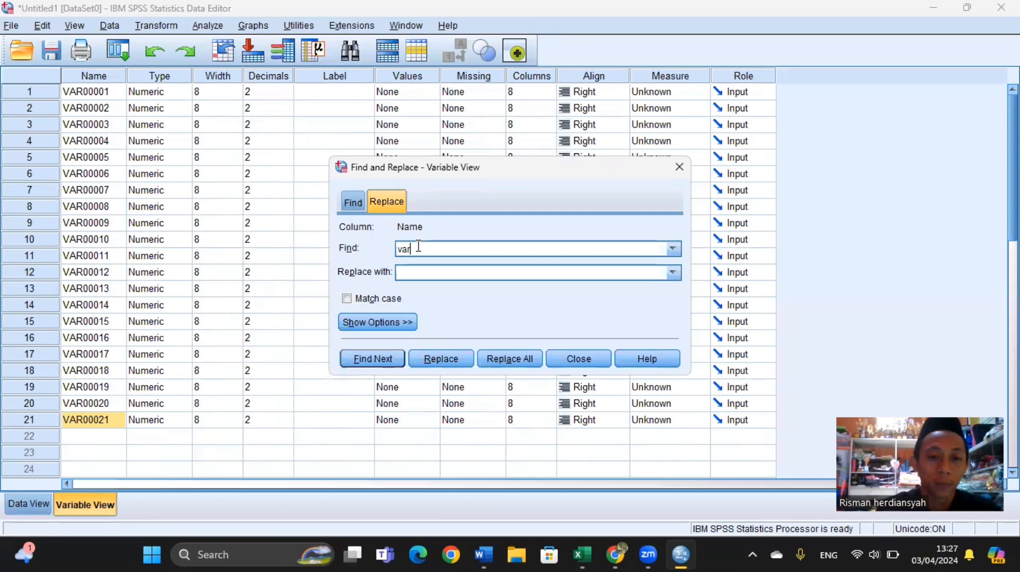
key("BackSpace")
key("BackSpace")
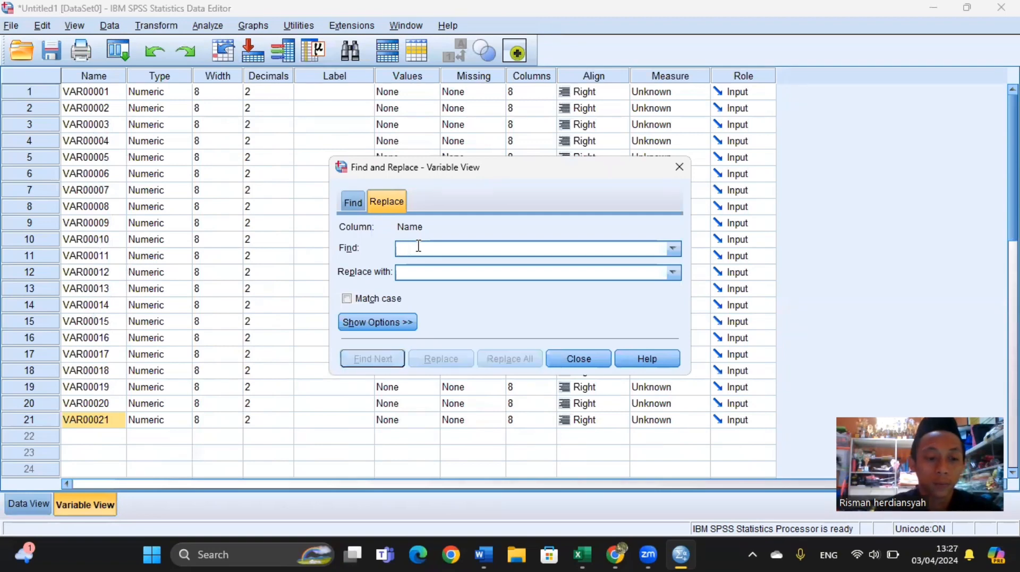
type("VAR")
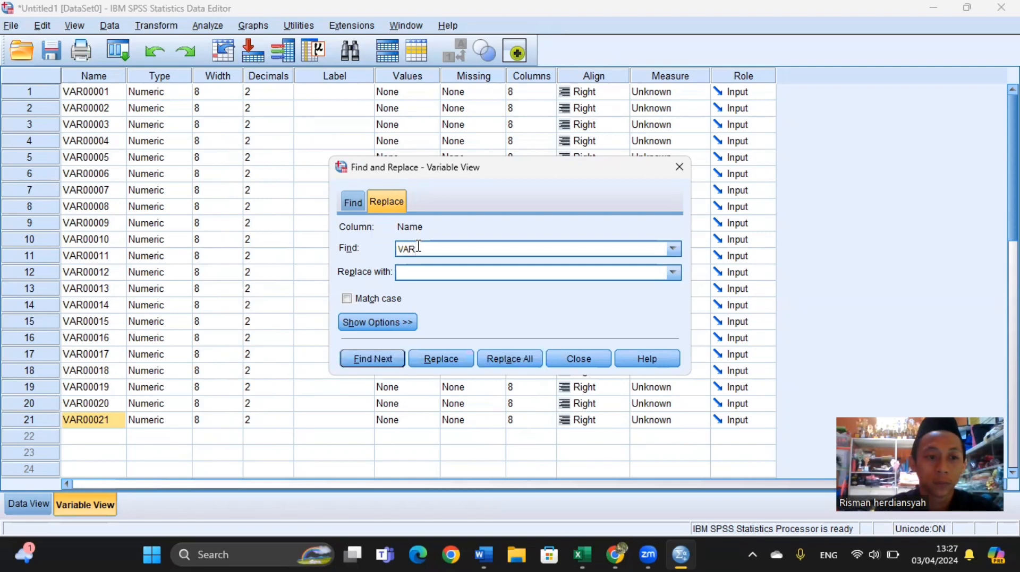
type("00")
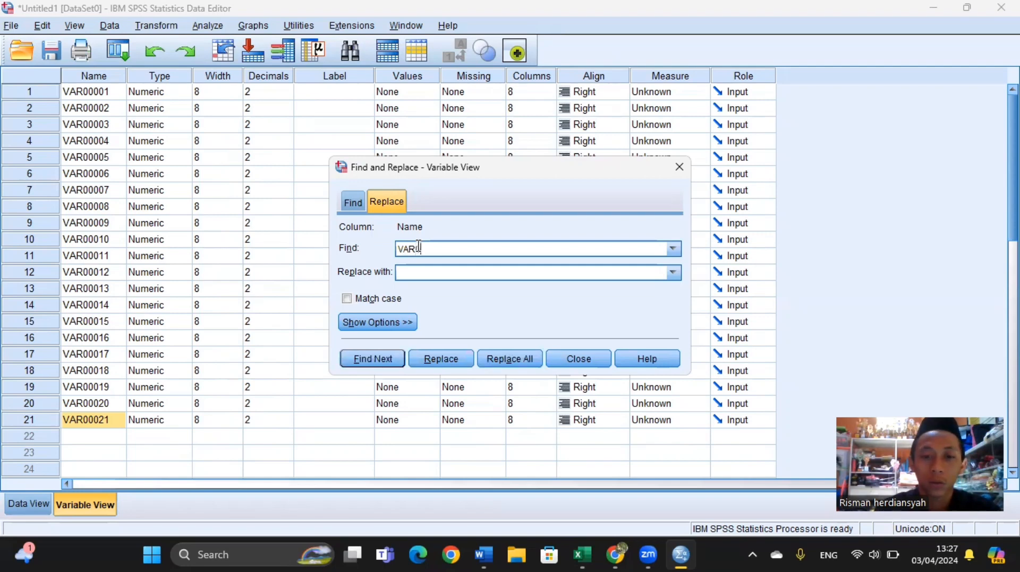
type("21")
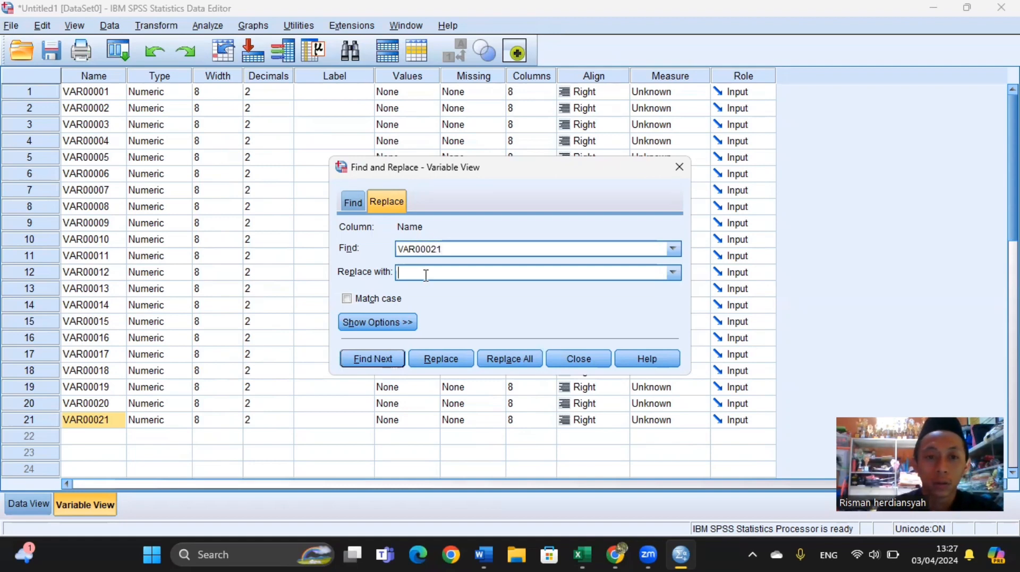
type("Y21")
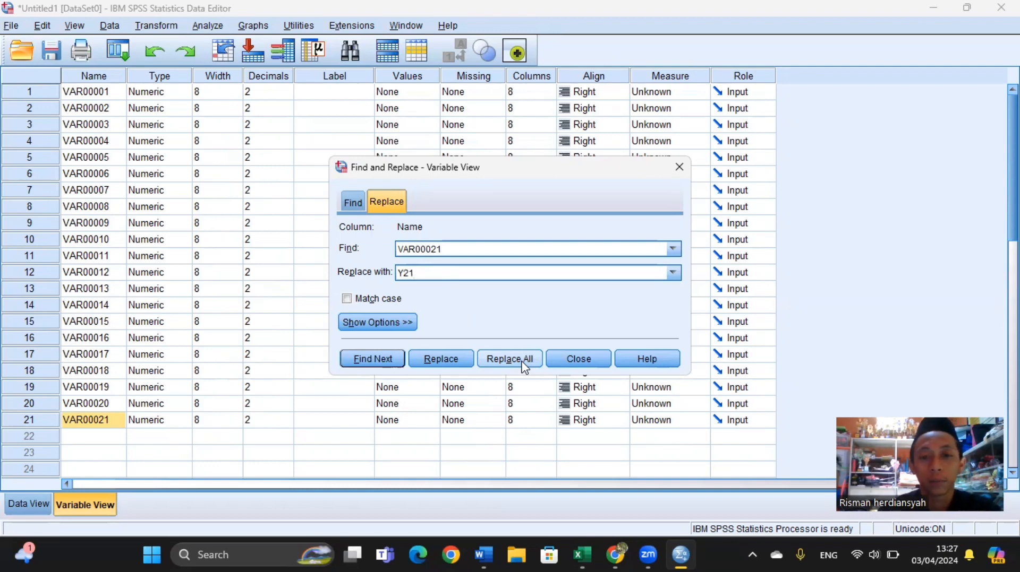
left_click(454, 363)
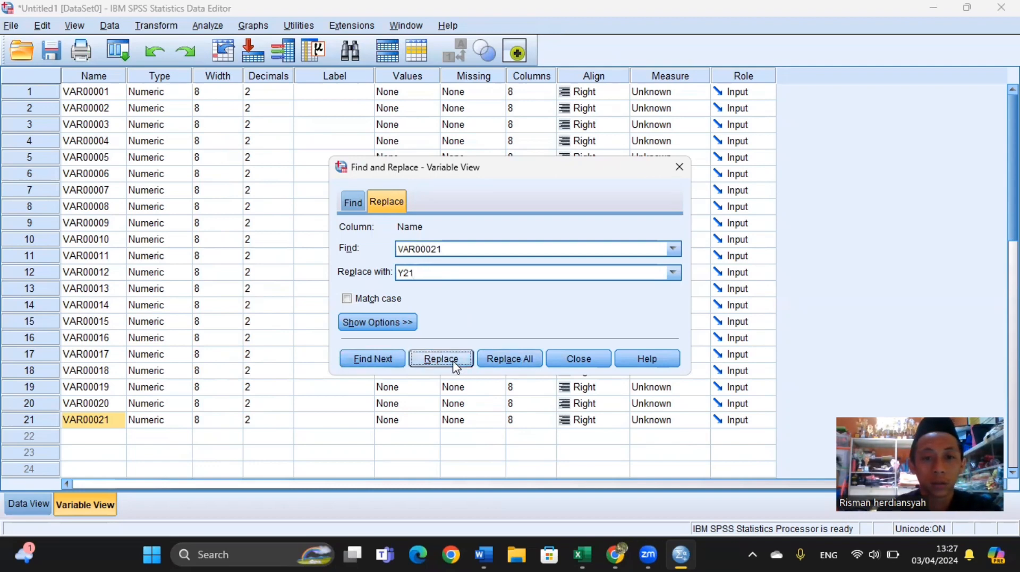
left_click(455, 366)
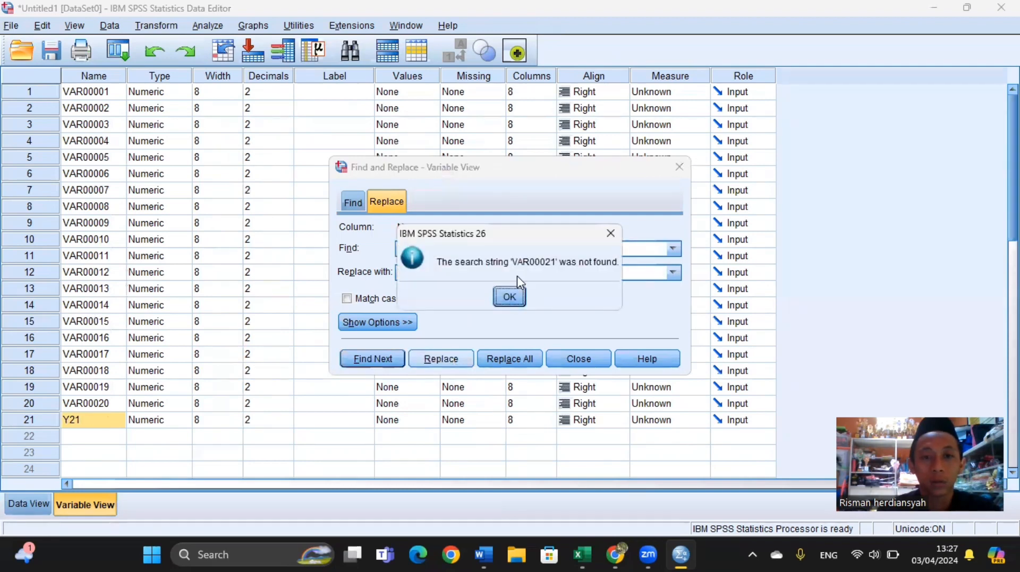
left_click(515, 293)
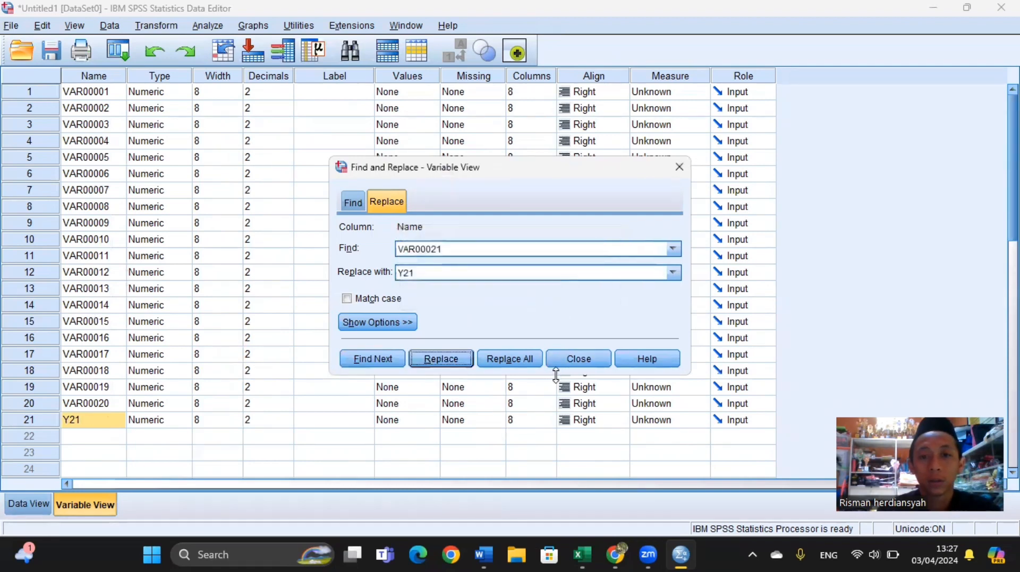
Replace every occurrence of VAR000 with X in the variable names and close find and replace.
left_click(478, 248)
key("BackSpace")
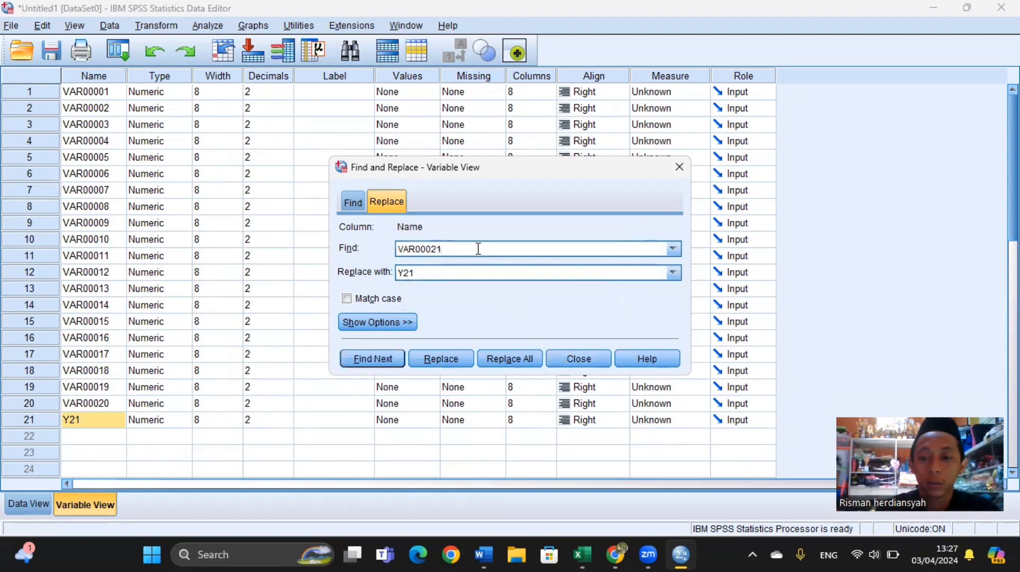
key("BackSpace")
left_click(420, 272)
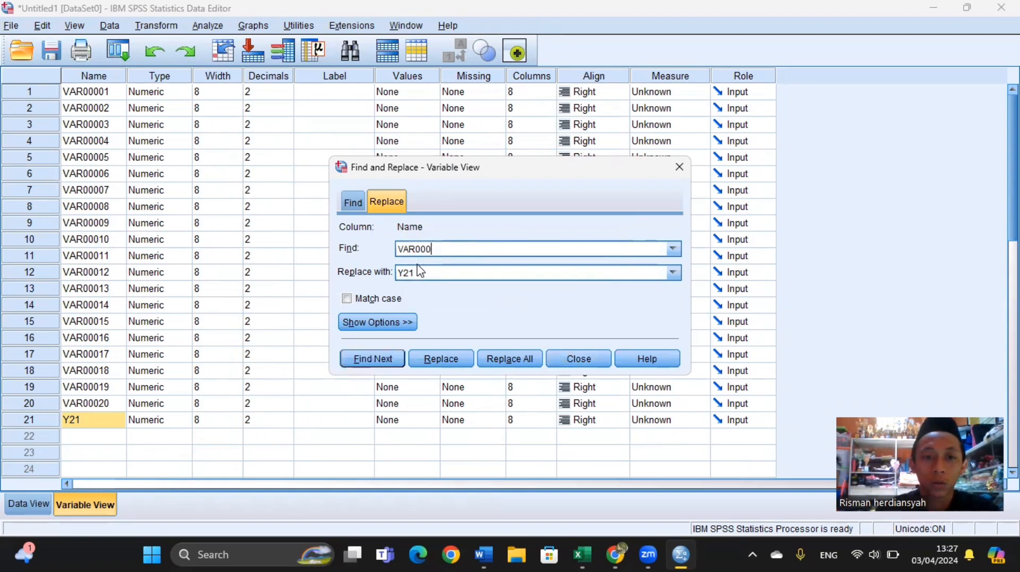
key("BackSpace")
key("BackSpace")
key("BackSpace")
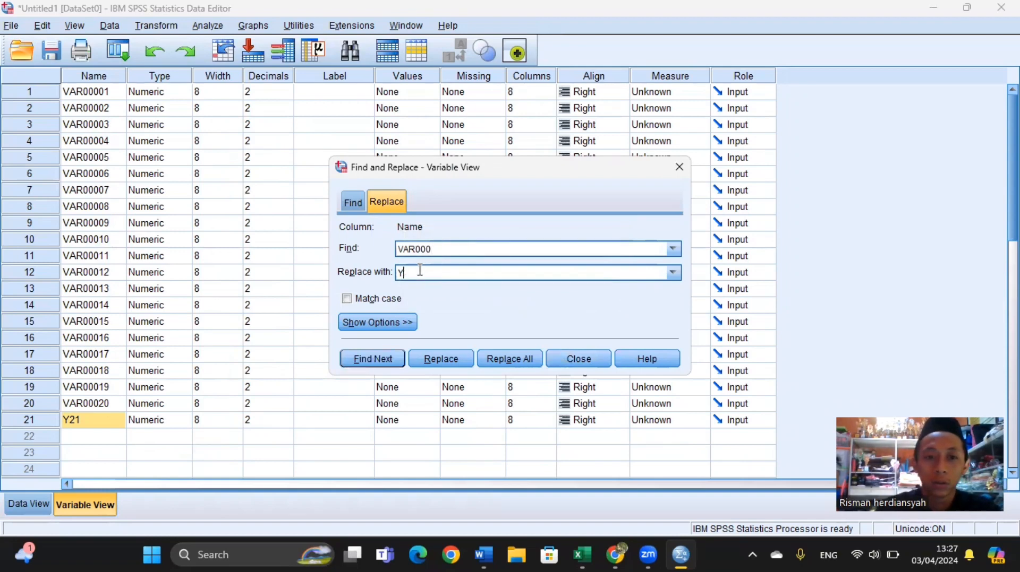
type("X")
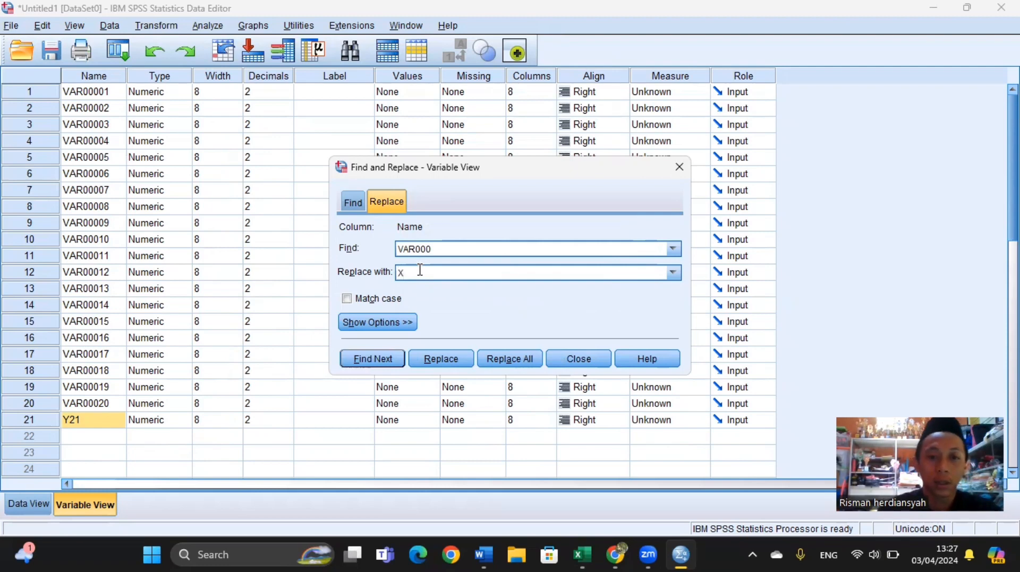
left_click(508, 359)
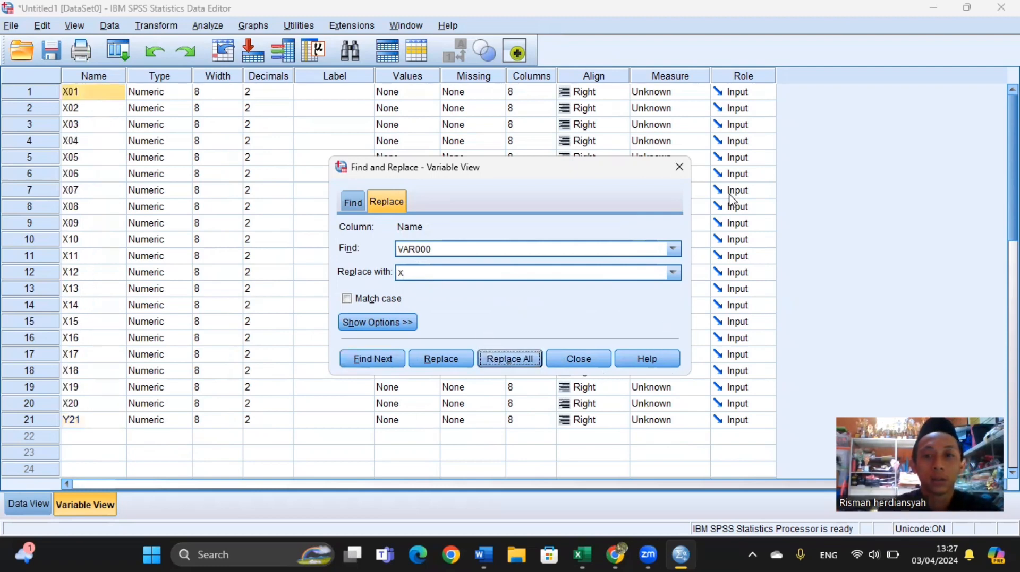
left_click(679, 168)
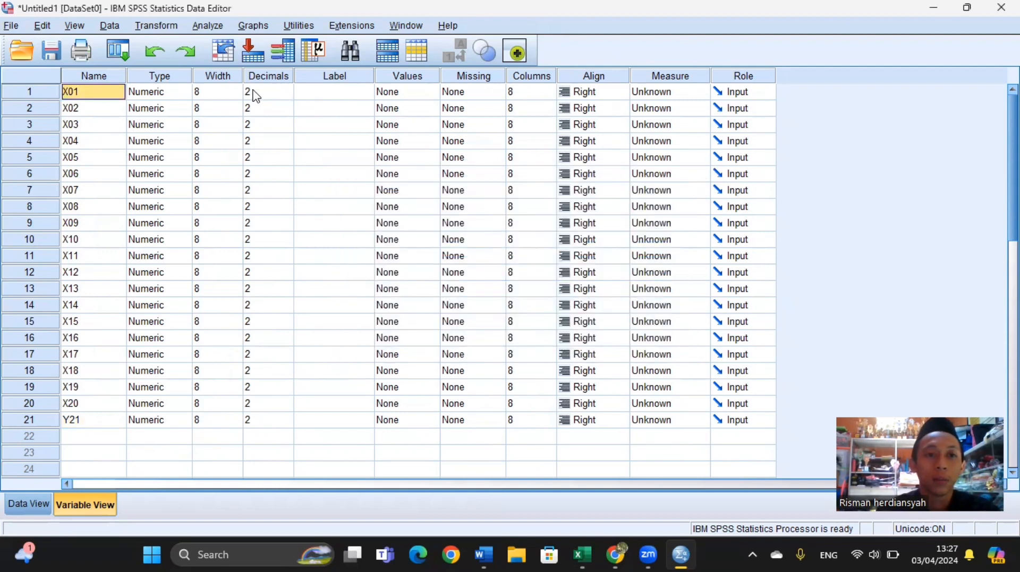
Set the decimals of variables X01, X02 and X03 to 0.
left_click(287, 96)
left_click(287, 95)
left_click(287, 95)
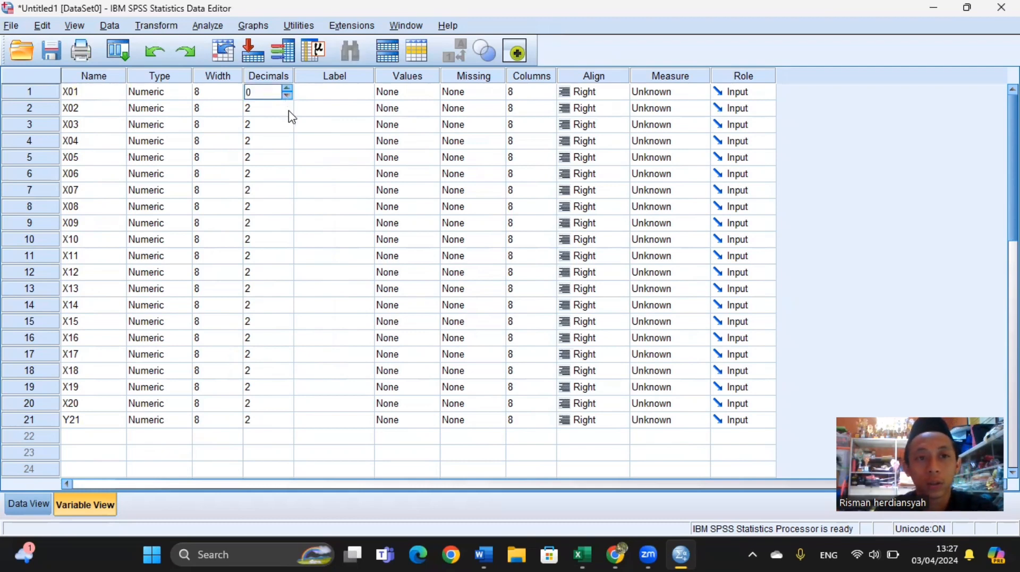
left_click(290, 112)
left_click(287, 113)
left_click(287, 112)
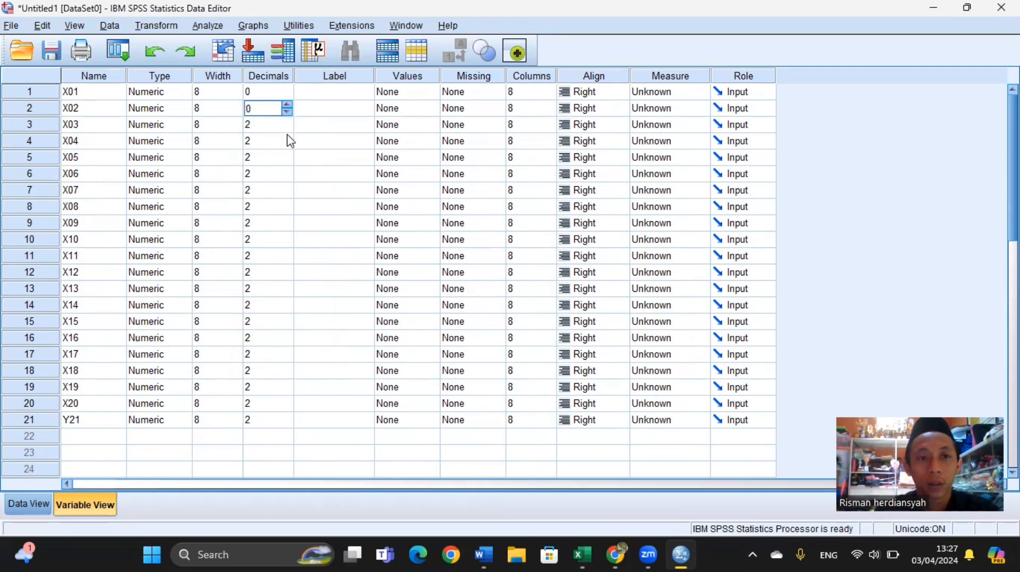
left_click(287, 127)
left_click(287, 128)
left_click(287, 129)
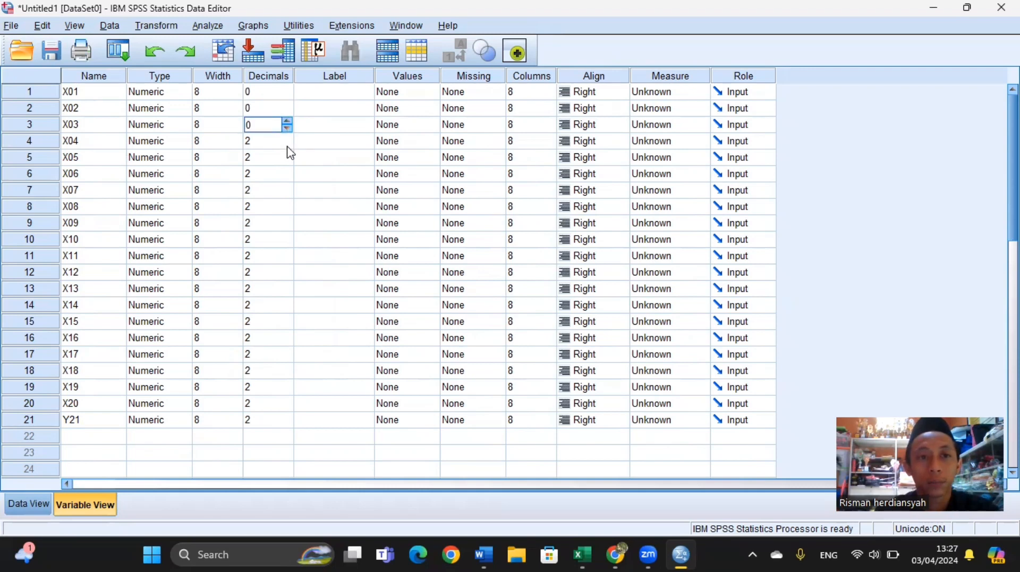
Set the decimals of variables X04 through X07 to 0.
left_click(288, 146)
left_click(287, 162)
left_click(287, 162)
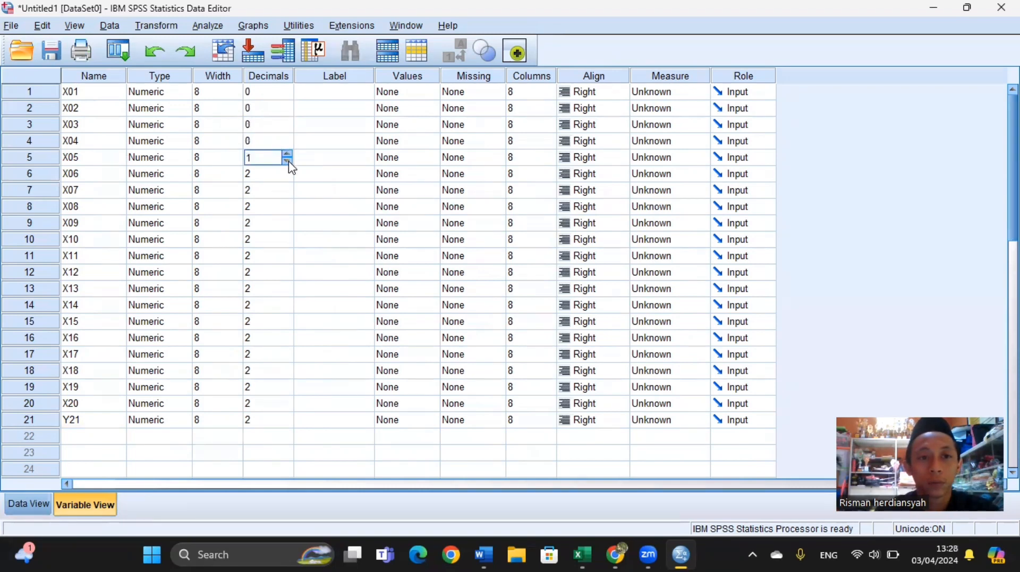
left_click(287, 161)
left_click(287, 179)
left_click(287, 178)
left_click(287, 178)
left_click(287, 192)
left_click(287, 194)
left_click(287, 195)
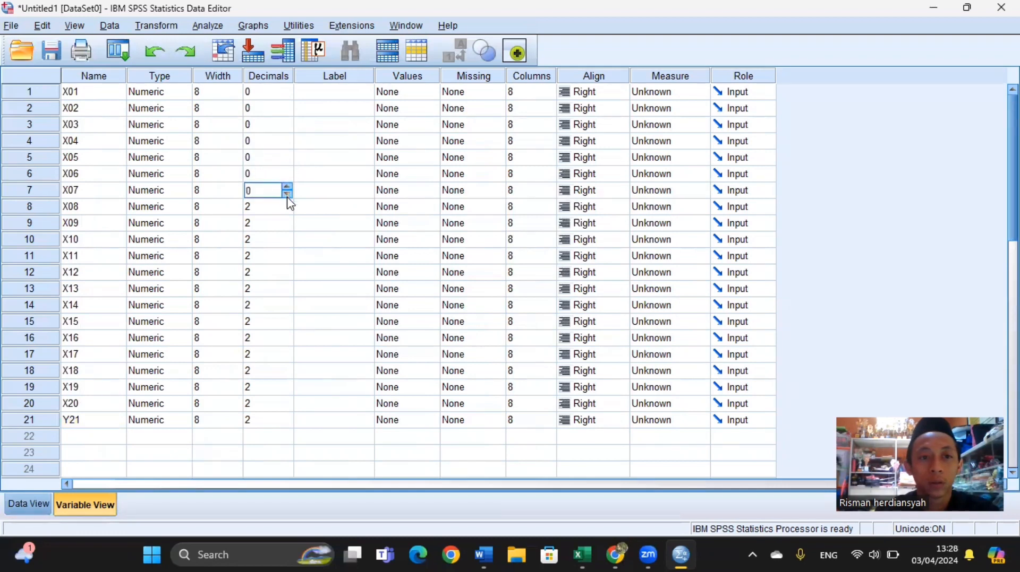
Set the decimals of variables X08 and X09 to 0.
left_click(285, 204)
left_click(286, 203)
left_click(286, 204)
left_click(287, 221)
left_click(287, 220)
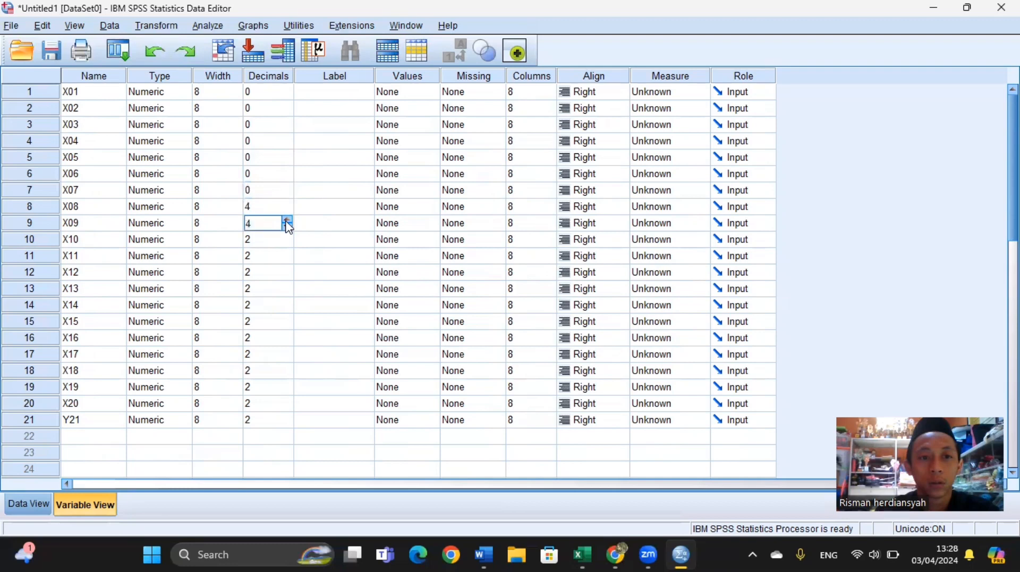
left_click(287, 220)
left_click(286, 227)
left_click(287, 211)
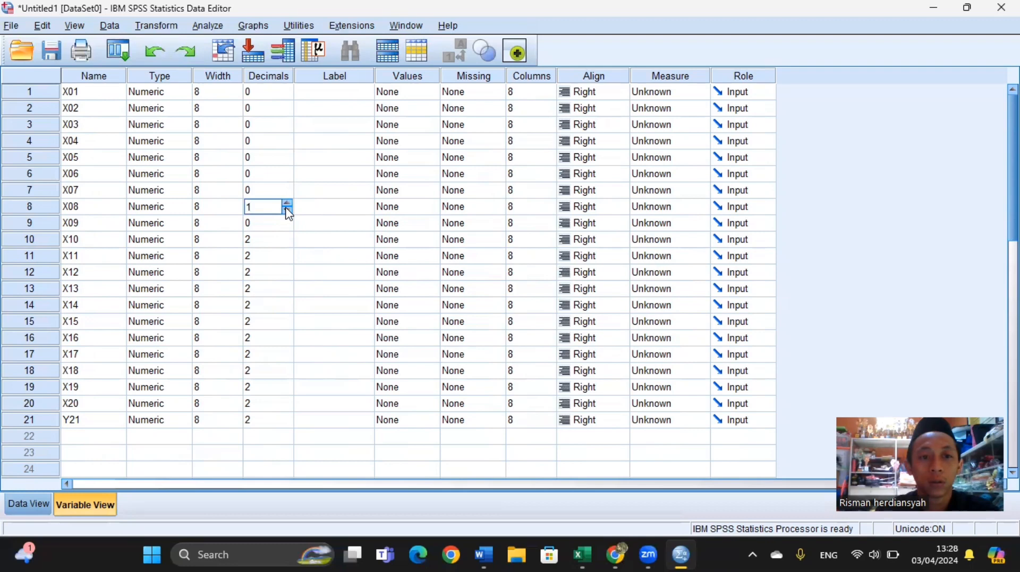
left_click(287, 211)
Set the decimals of variables X10, X11 and X12 to 0.
left_click(291, 246)
left_click(287, 243)
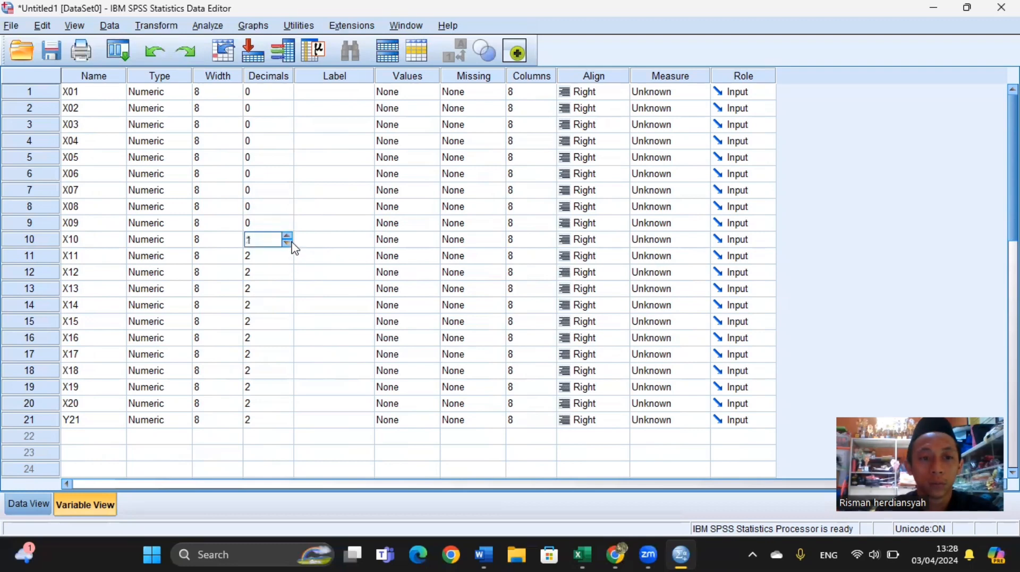
left_click(288, 244)
left_click(285, 262)
left_click(287, 260)
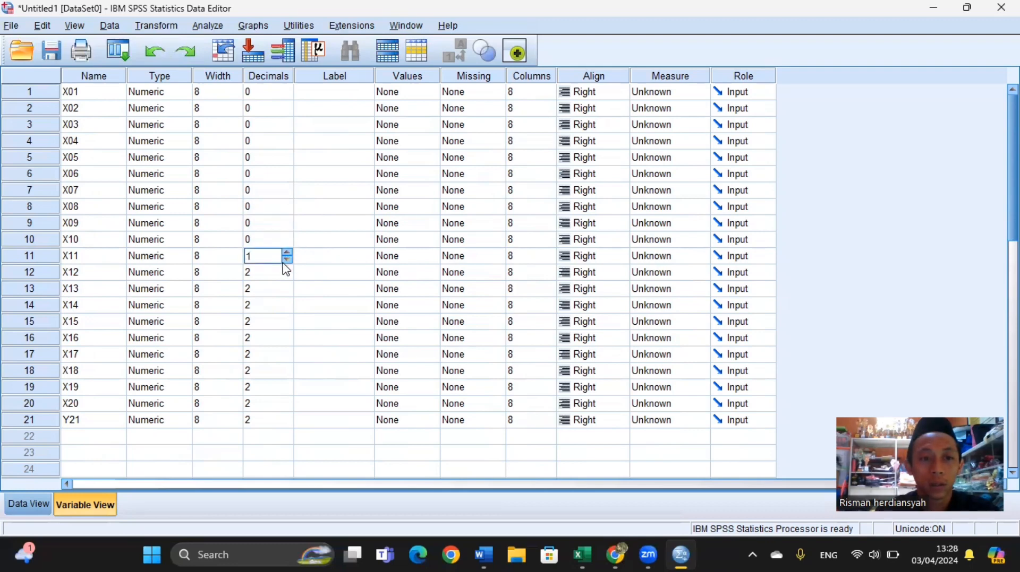
left_click(285, 260)
left_click(287, 277)
left_click(287, 276)
left_click(287, 276)
Set the decimals of variables X13, X14 and X15 to 0.
left_click(287, 292)
left_click(287, 292)
left_click(286, 293)
left_click(287, 308)
left_click(287, 308)
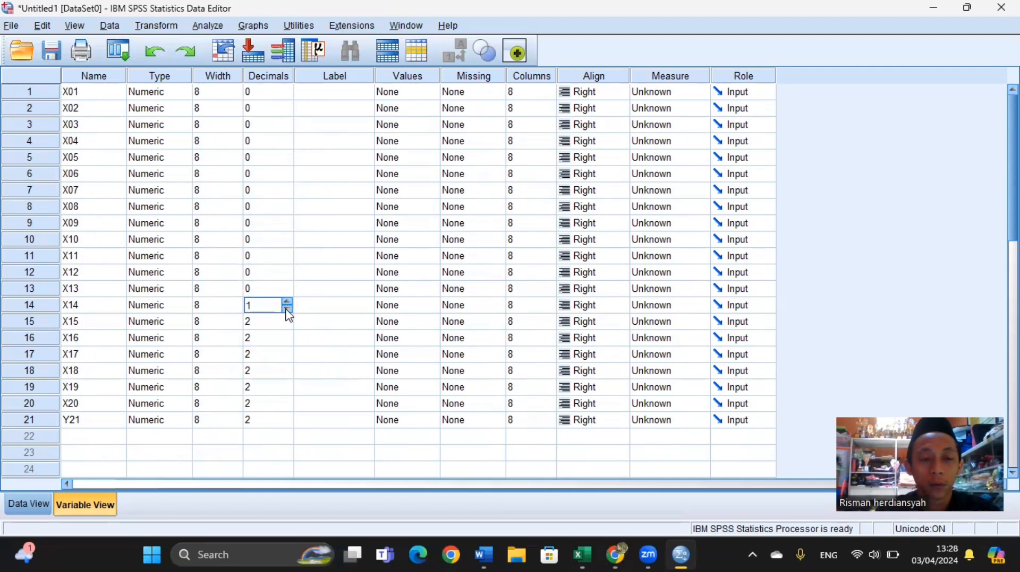
left_click(287, 310)
left_click(285, 323)
left_click(286, 324)
left_click(287, 325)
Set the decimals of variables X16, X17 and X18 to 0.
left_click(287, 339)
left_click(287, 342)
left_click(286, 342)
left_click(287, 355)
left_click(286, 358)
left_click(287, 358)
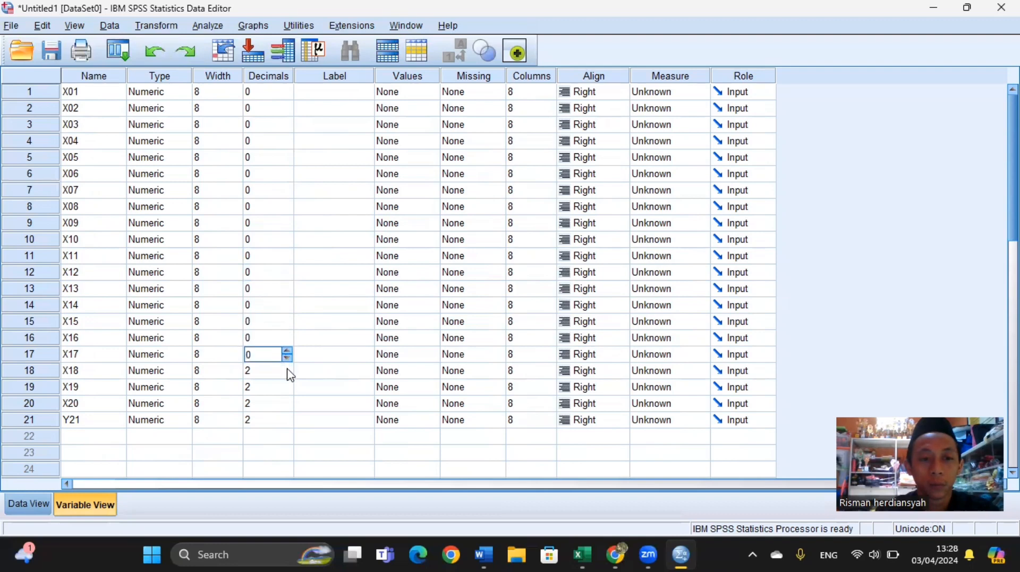
left_click(288, 371)
left_click(287, 373)
left_click(287, 374)
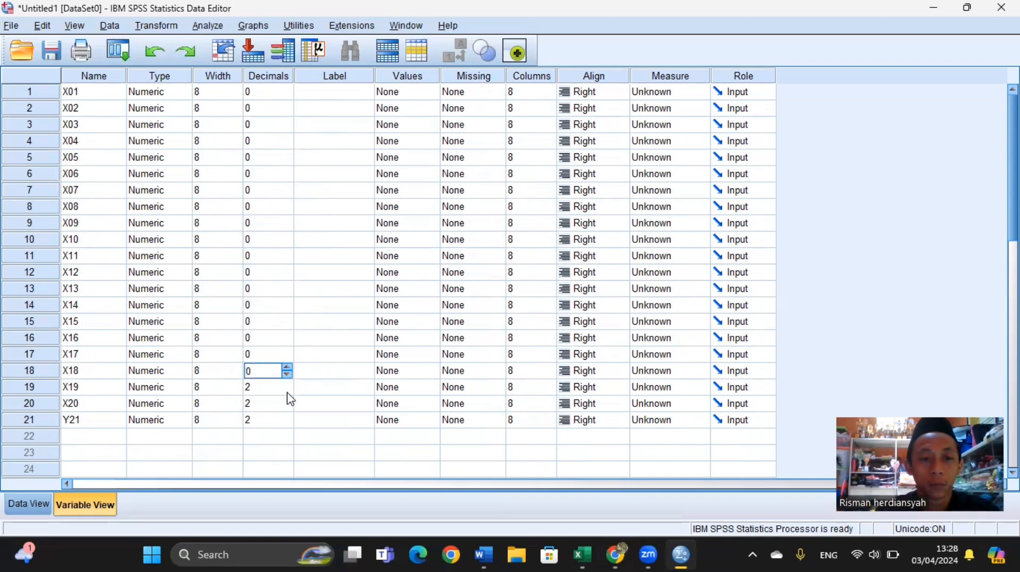
Set the decimals of variables X19, X20 and Y21 to 0.
left_click(288, 388)
left_click(287, 391)
left_click(287, 391)
left_click(287, 405)
left_click(287, 408)
left_click(287, 407)
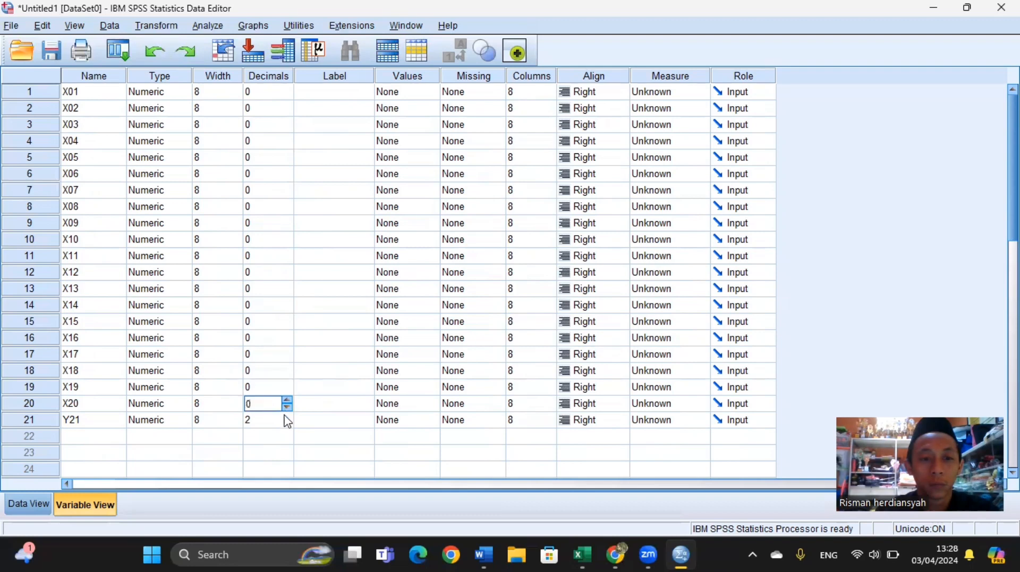
left_click(288, 420)
left_click(287, 423)
left_click(288, 423)
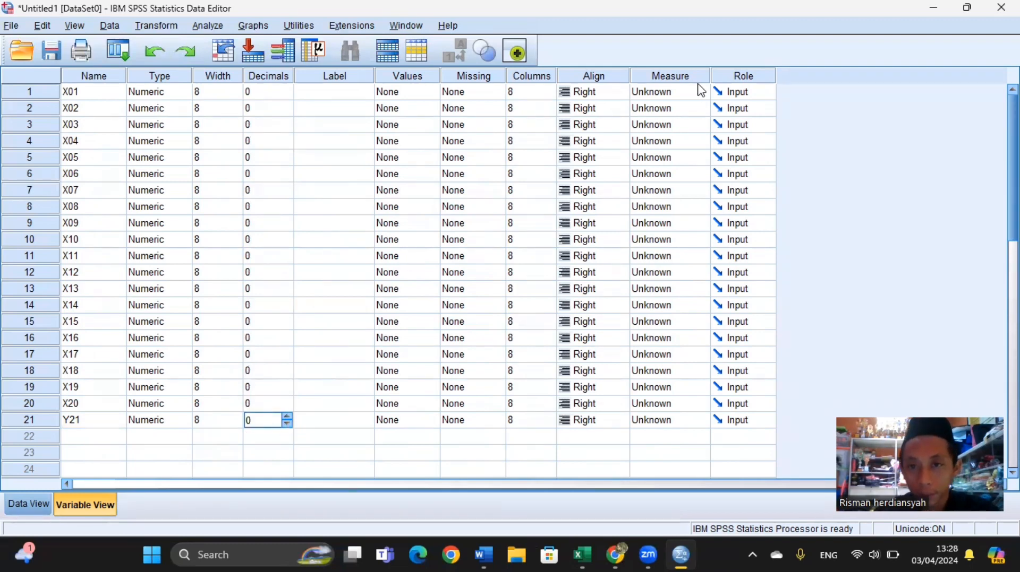
Set the measurement level of variables X01 through X07 to Scale.
left_click(667, 98)
left_click(668, 109)
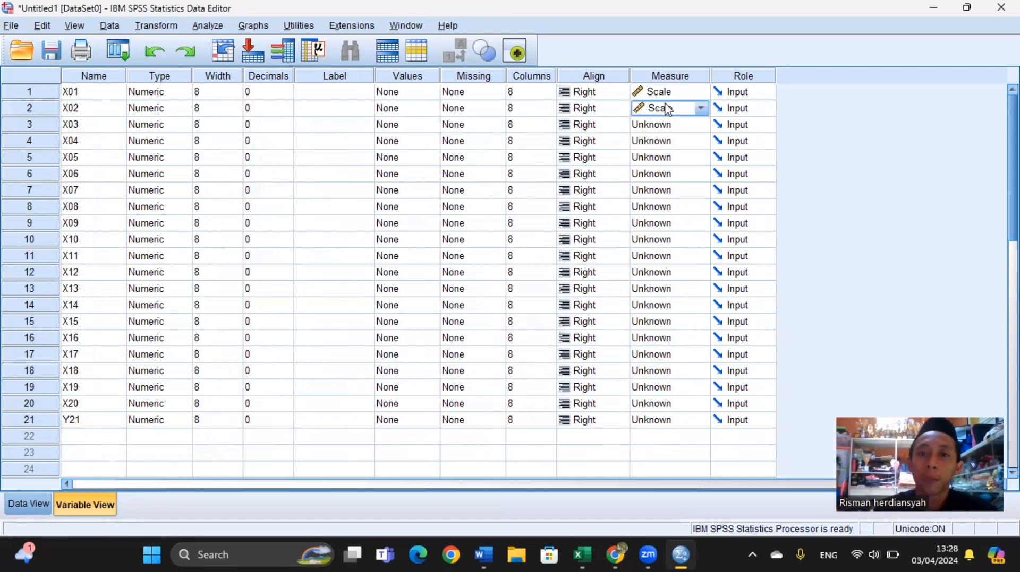
left_click(666, 130)
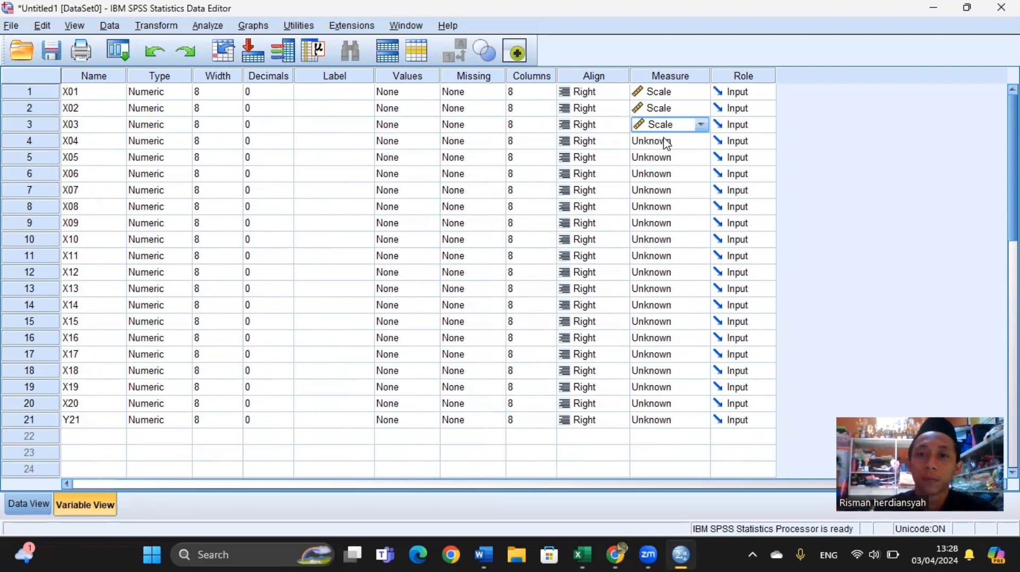
left_click(668, 141)
left_click(664, 159)
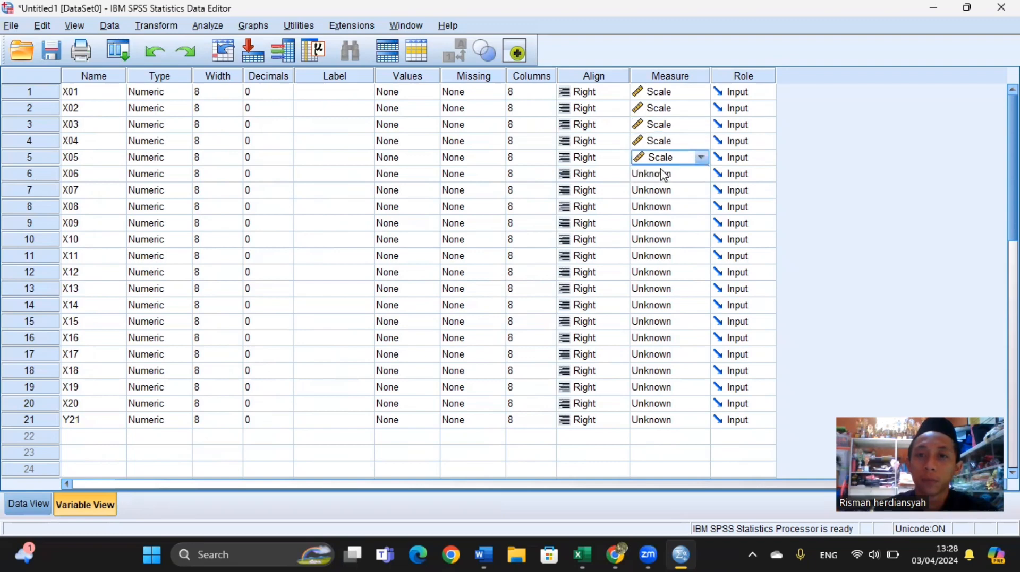
left_click(664, 175)
left_click(658, 192)
Set the measurement level of variables X08 through X13 to Scale.
left_click(659, 205)
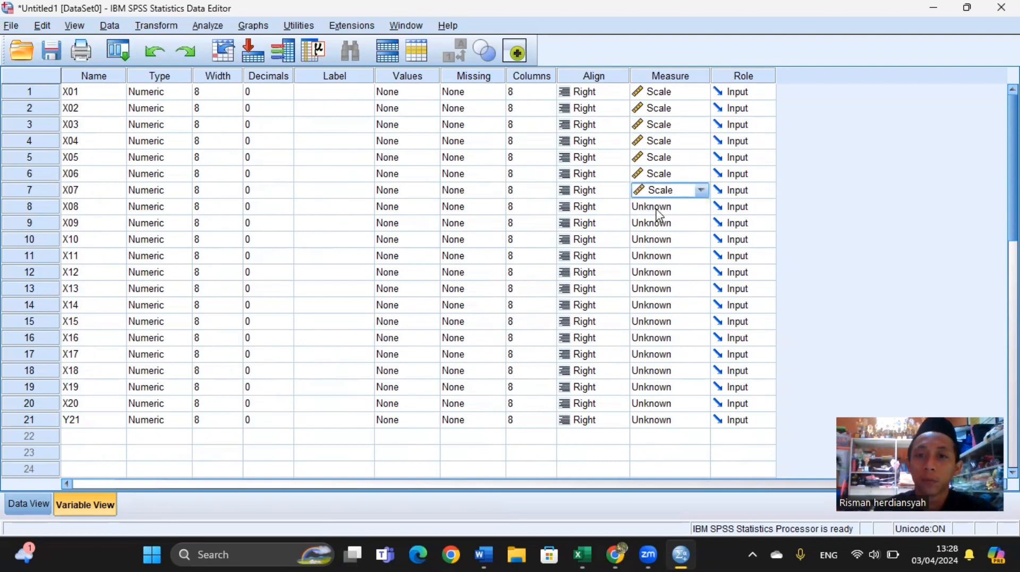
left_click(658, 208)
left_click(657, 224)
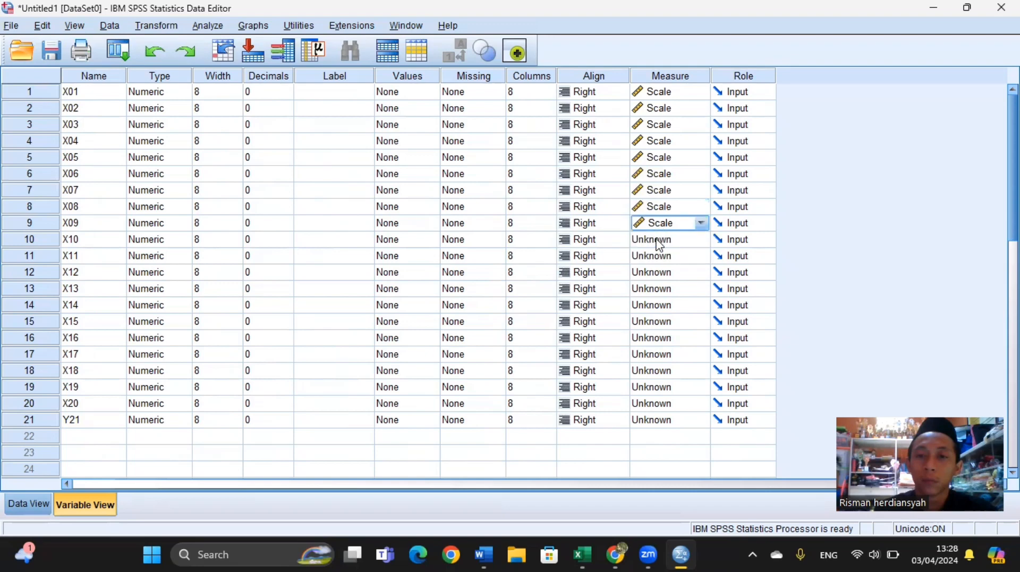
left_click(658, 240)
left_click(658, 258)
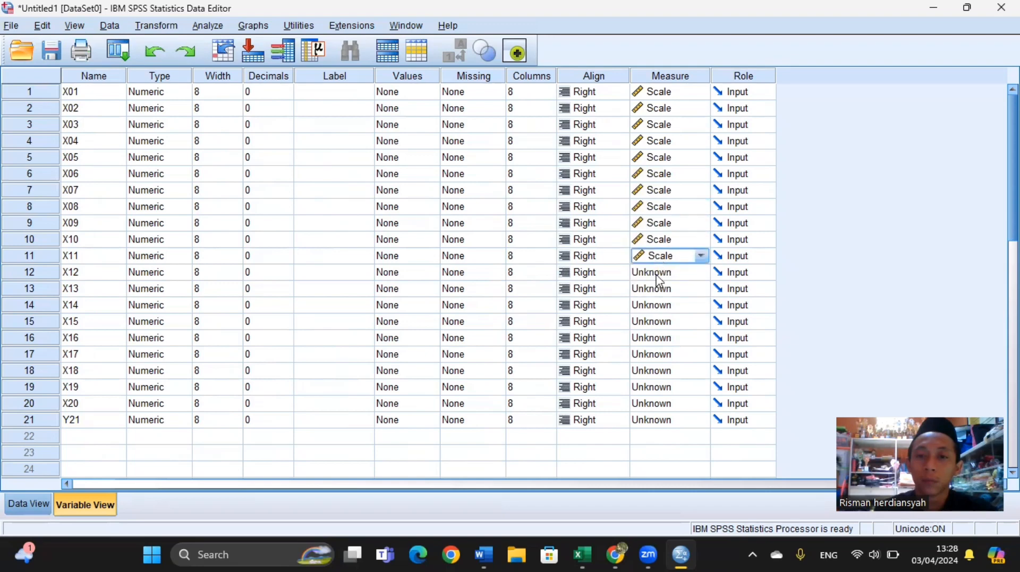
left_click(659, 273)
left_click(658, 292)
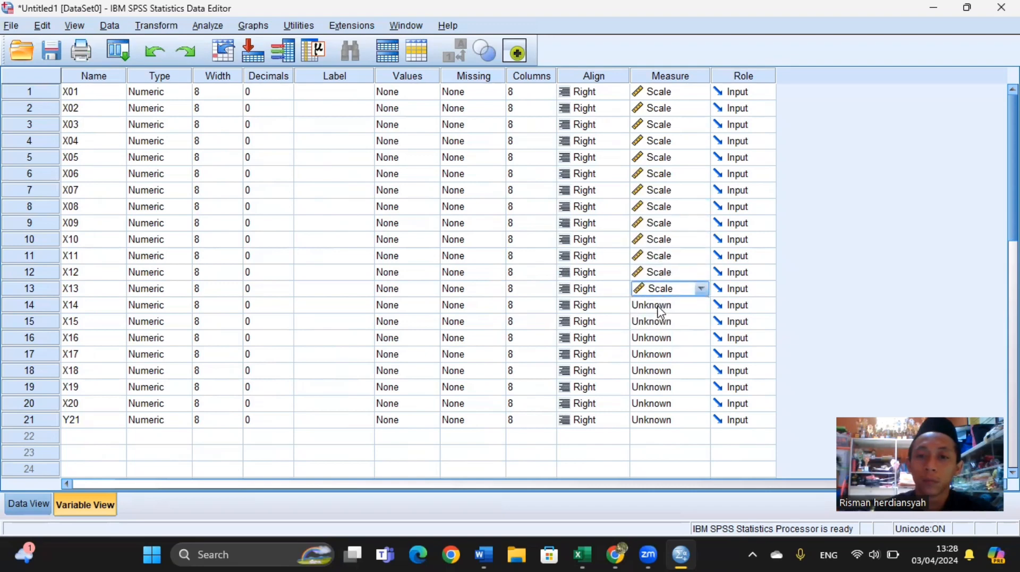
Set the measurement level of variables X14 through X20 and Y21 to Scale.
left_click(657, 307)
left_click(658, 323)
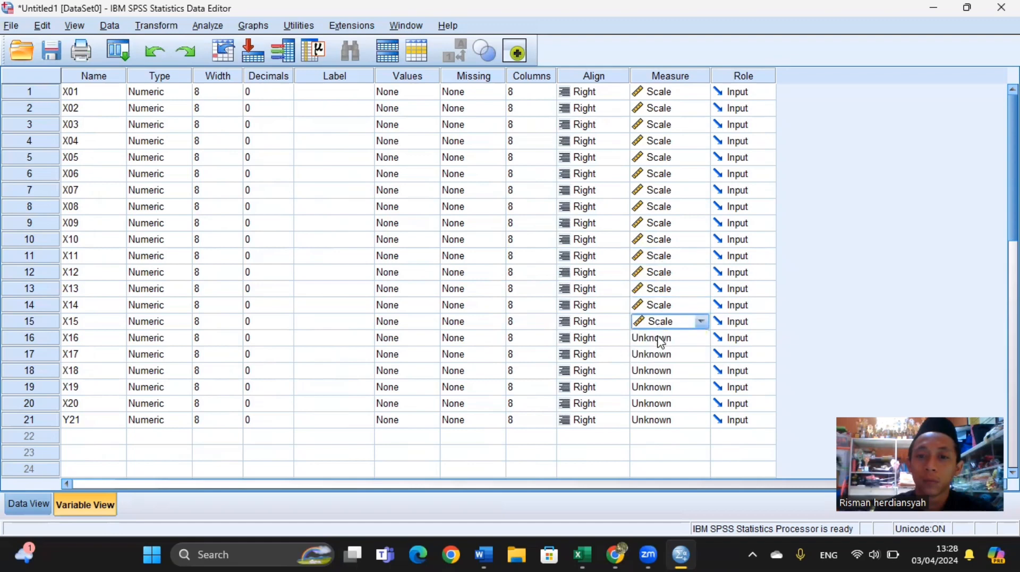
left_click(659, 339)
left_click(661, 355)
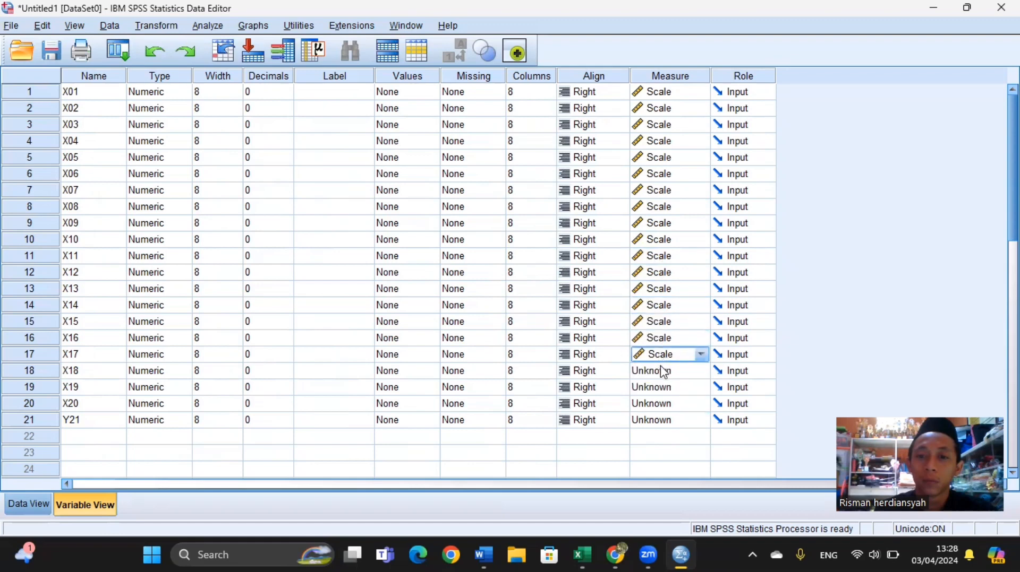
left_click(663, 372)
left_click(663, 387)
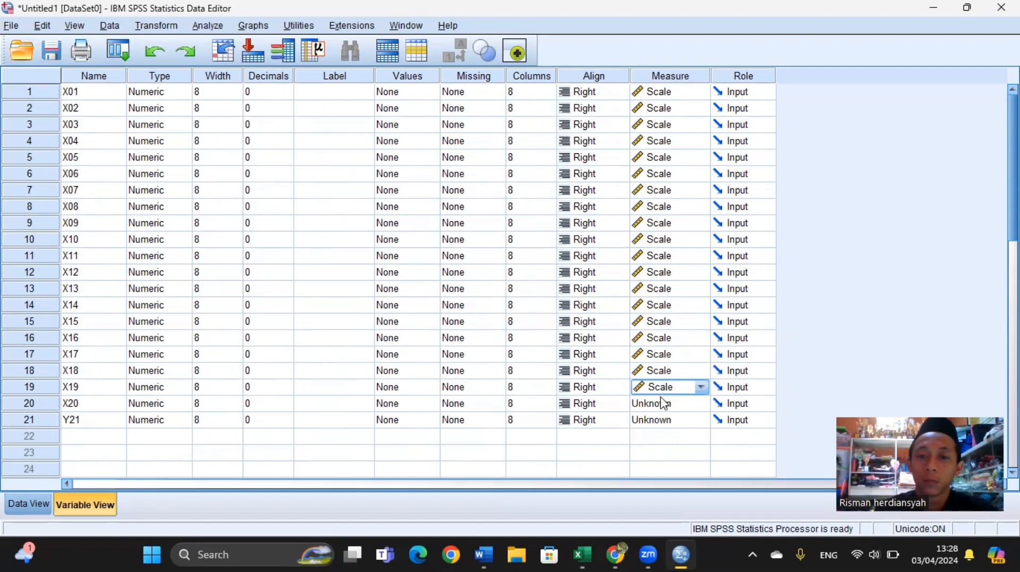
left_click(663, 404)
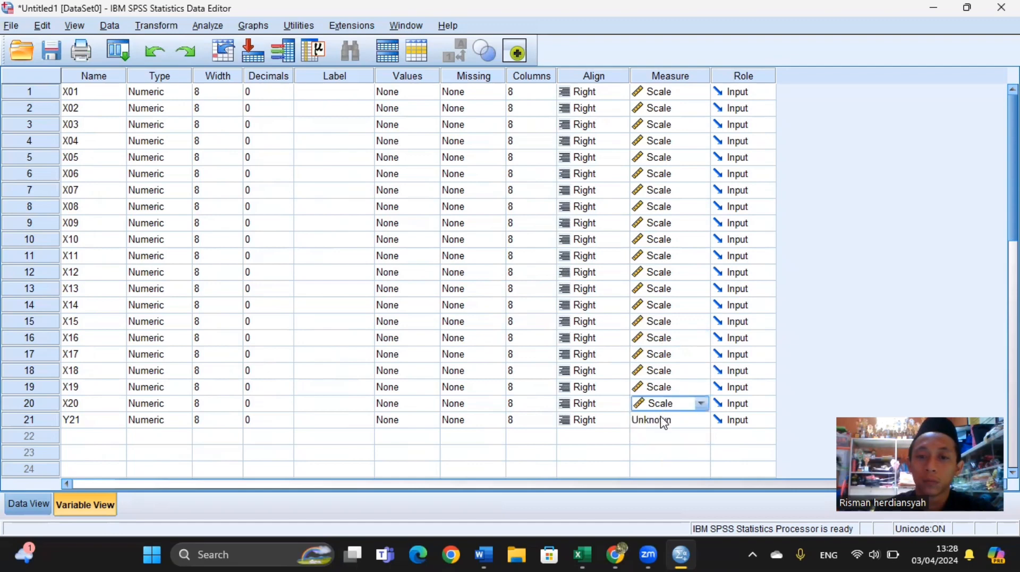
left_click(664, 421)
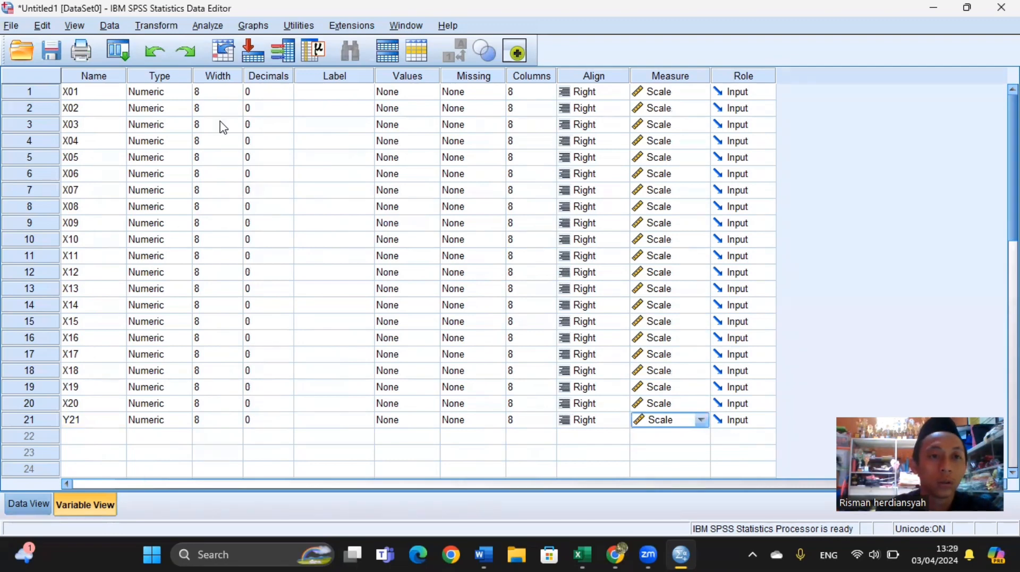
Open the Bivariate Correlations analysis.
left_click(208, 26)
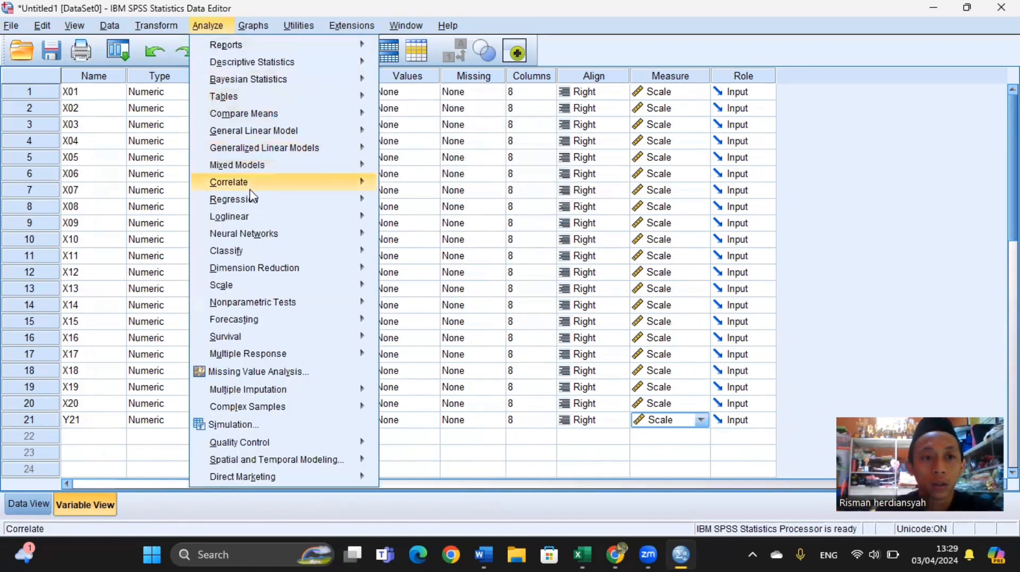
mouse_move(249, 187)
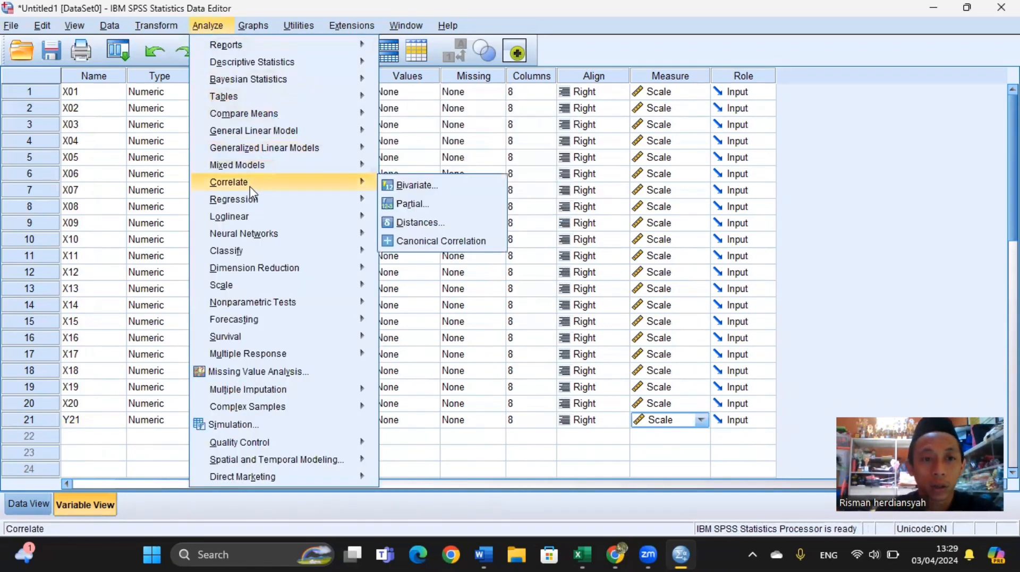
left_click(413, 191)
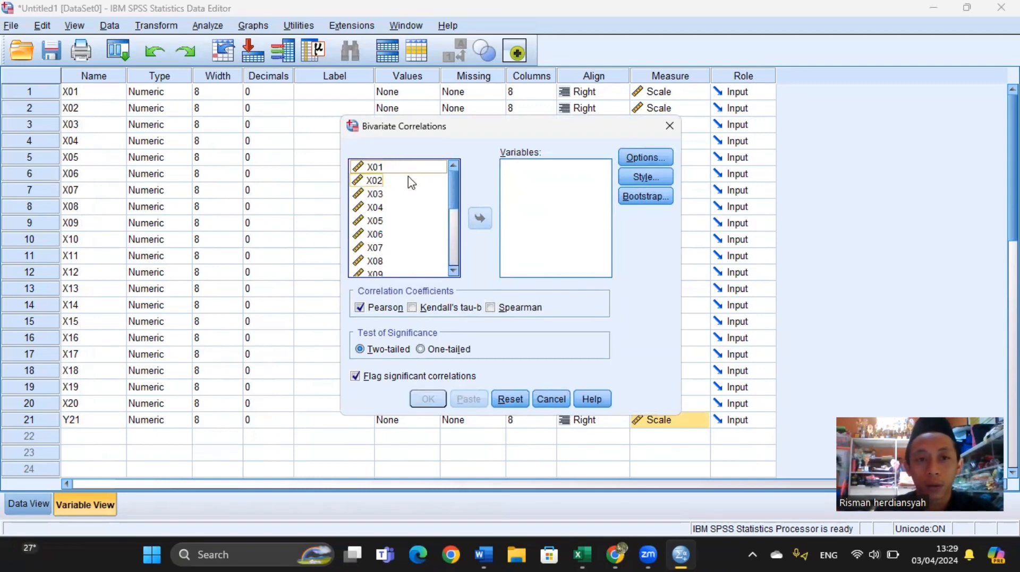
Try to select all source variables from X01 through Y21 for the correlation analysis.
left_click(378, 168)
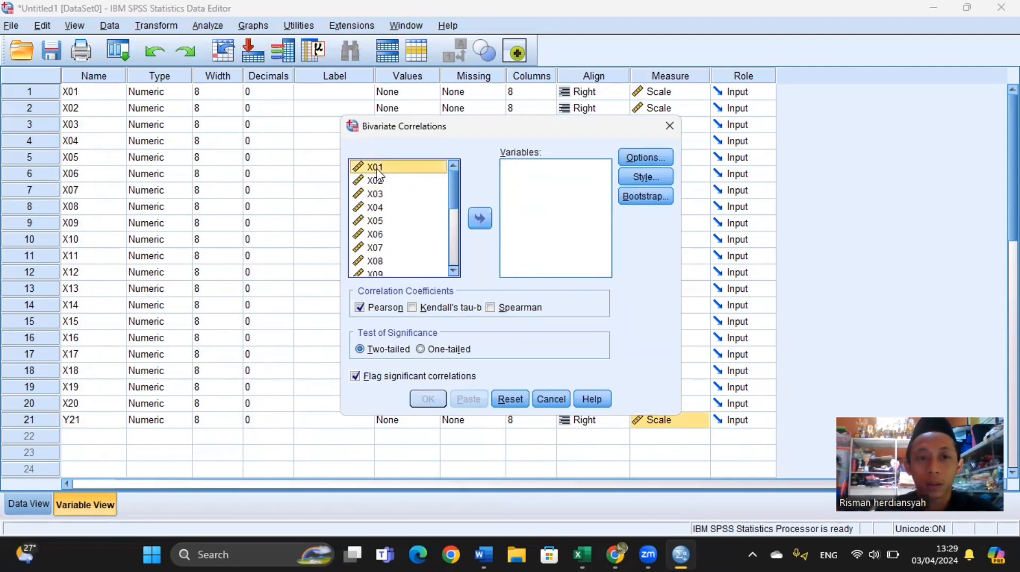
key("ctrl+Down")
key("ctrl+Down")
key("ctrl+Down")
key("ctrl+Down")
key("ctrl+Down")
key("ctrl+Down")
key("ctrl+Down")
key("ctrl+Down")
key("ctrl+Down")
key("ctrl+Down")
key("ctrl+Down")
key("ctrl+Down")
key("ctrl+Down")
key("ctrl+Down")
key("ctrl+Down")
key("ctrl+Down")
key("ctrl+Down")
key("ctrl+Down")
key("ctrl+Down")
key("ctrl+Down")
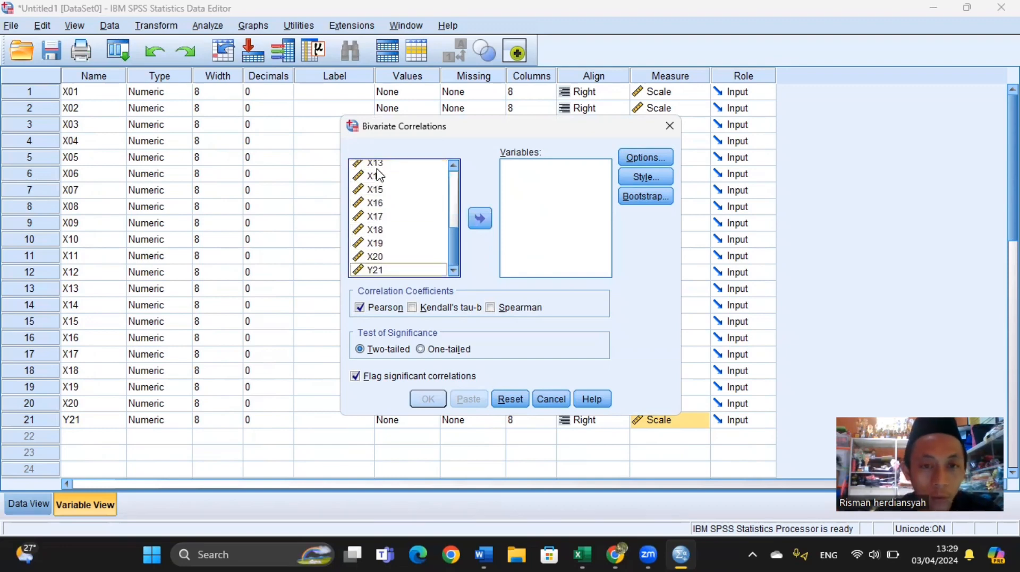
scroll(393, 207, "up", 4)
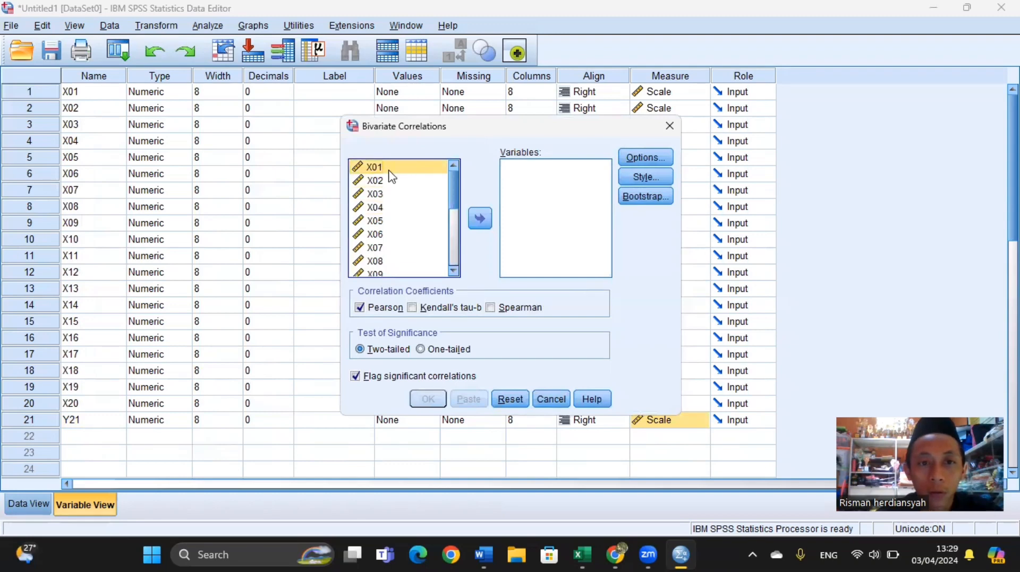
Add all variables from X01 through Y21 to the analysis and run the two-tailed Pearson correlation with significant correlations flagged.
left_click(388, 169)
key("shift+Down")
key("shift+Down")
key("shift+Down")
key("shift+Down")
key("shift+Down")
key("shift+Down")
key("shift+Down")
key("shift+Down")
key("shift+Down")
key("shift+Down")
key("shift+Down")
key("shift+Down")
key("shift+Down")
key("shift+Down")
key("shift+Down")
key("shift+Down")
key("shift+Down")
key("shift+Down")
key("shift+Down")
key("shift+Down")
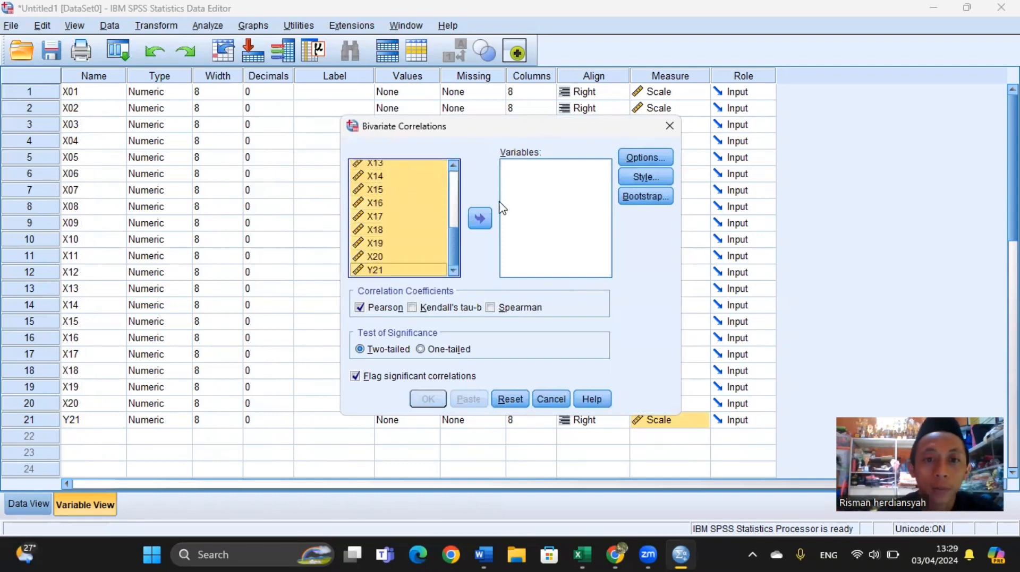
left_click(477, 224)
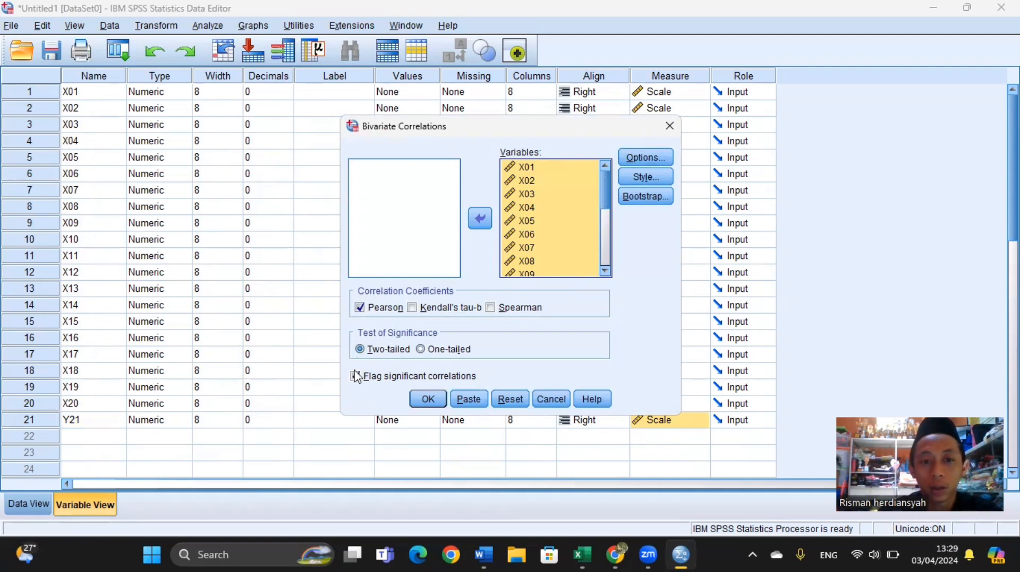
left_click(429, 399)
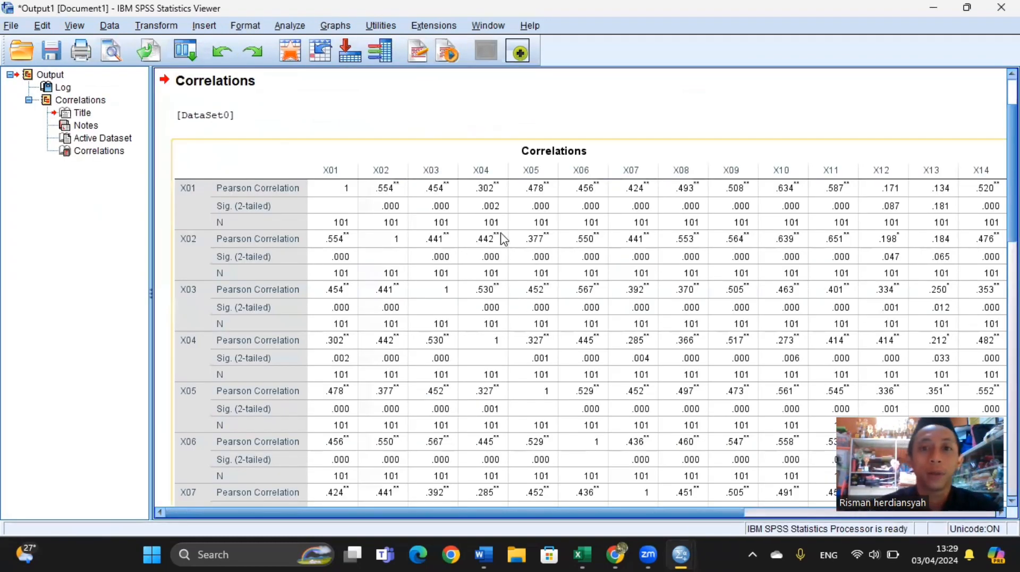
Examine the Correlations table from the X01 row down to the Y21 row and across to the Y21 column.
scroll(611, 329, "up", 2)
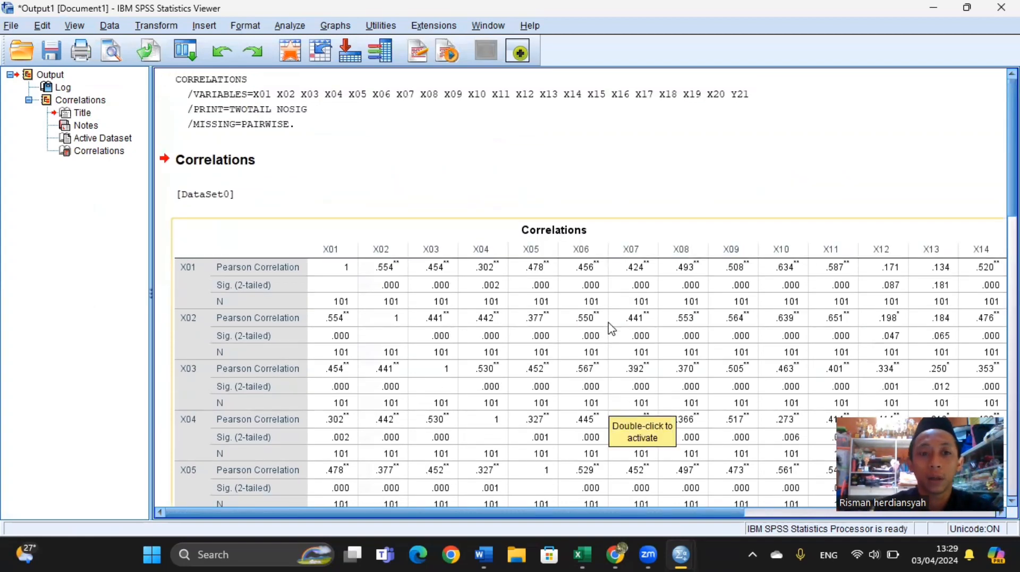
scroll(611, 328, "down", 15)
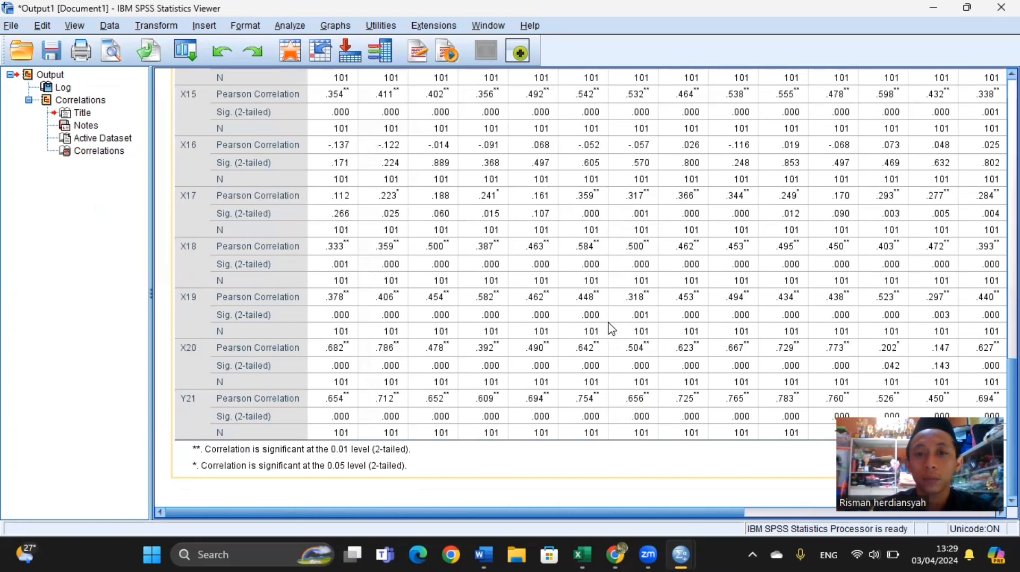
scroll(611, 328, "up", 5)
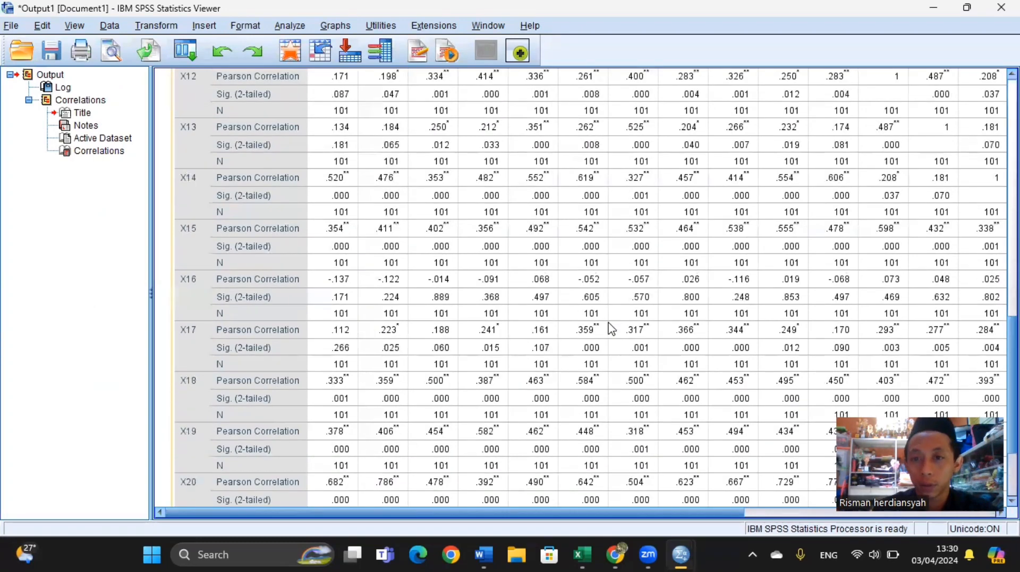
scroll(611, 328, "up", 10)
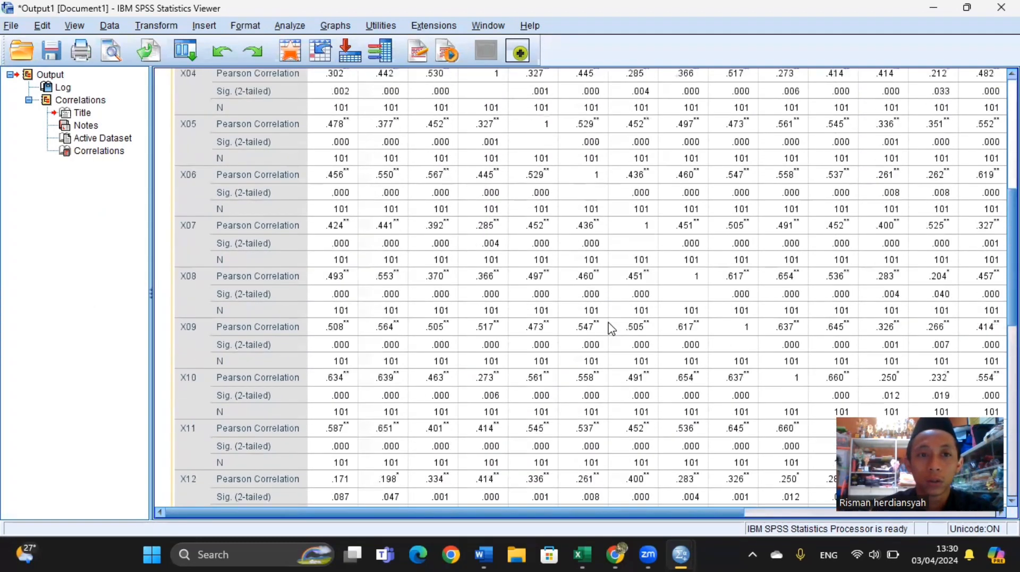
scroll(610, 328, "up", 3)
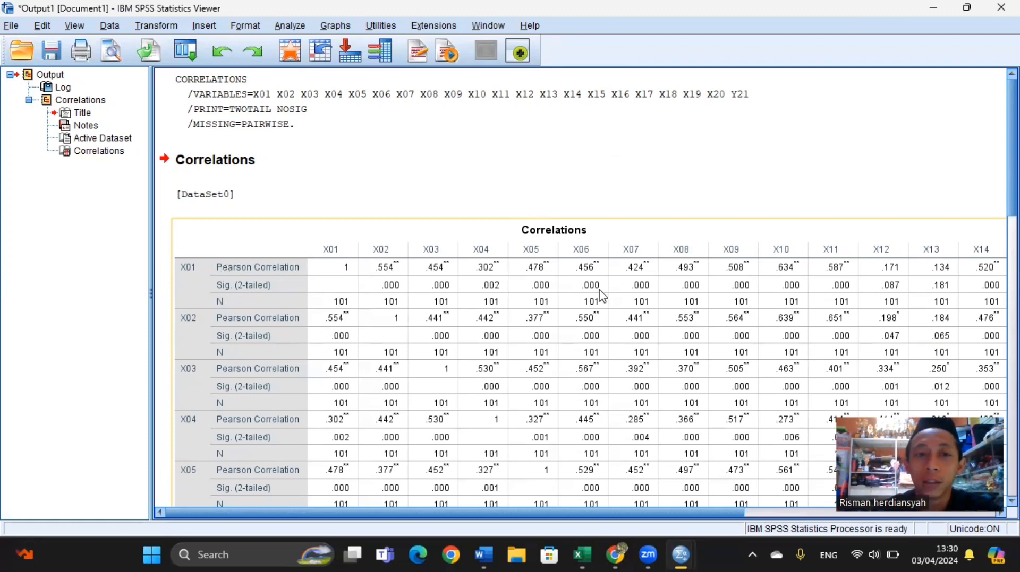
left_click(768, 520)
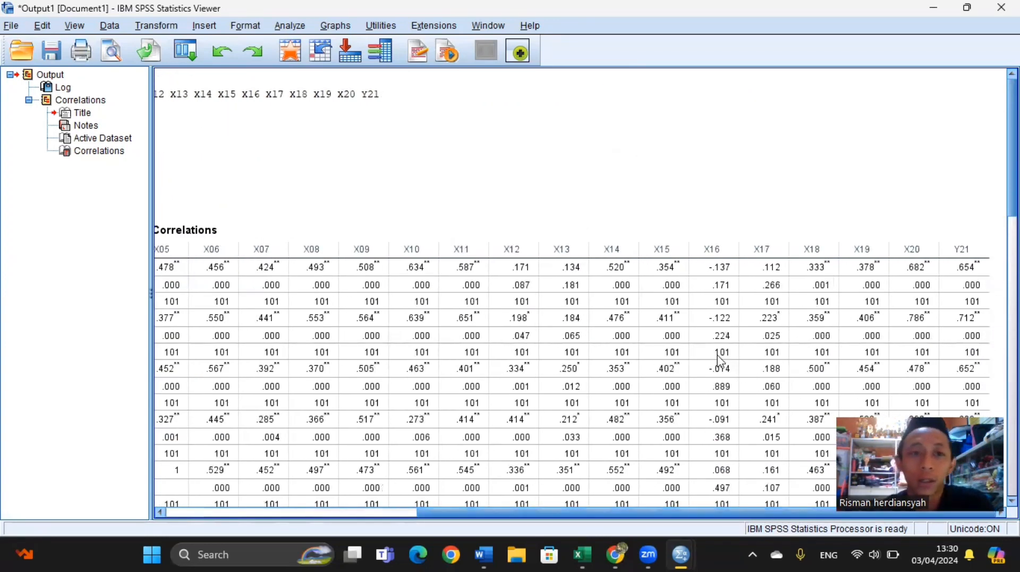
left_click(930, 276)
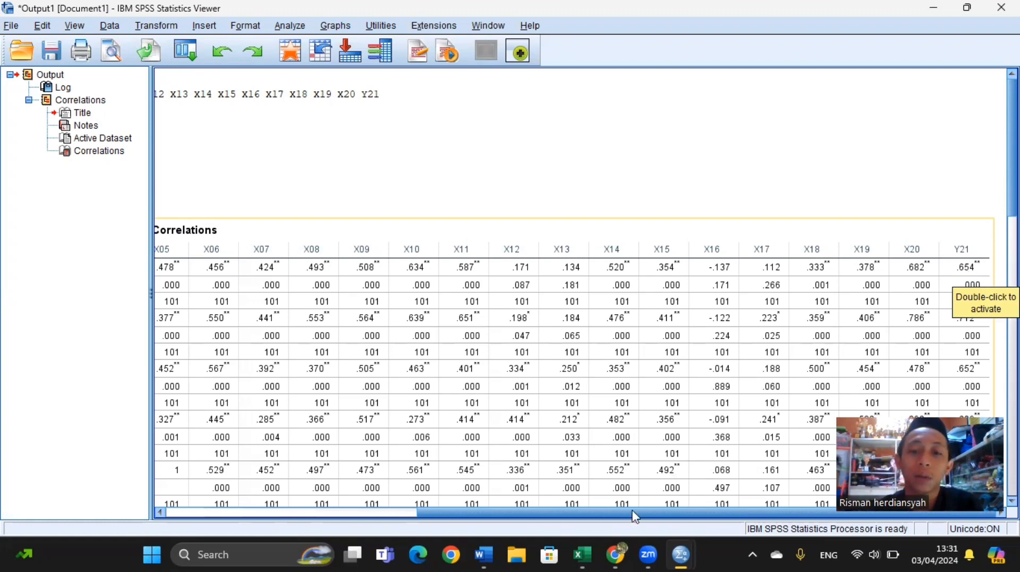
Switch to Chrome and view the start of the 5% and 1% significance table in r Tabel - Validitas.pdf.
left_click(617, 556)
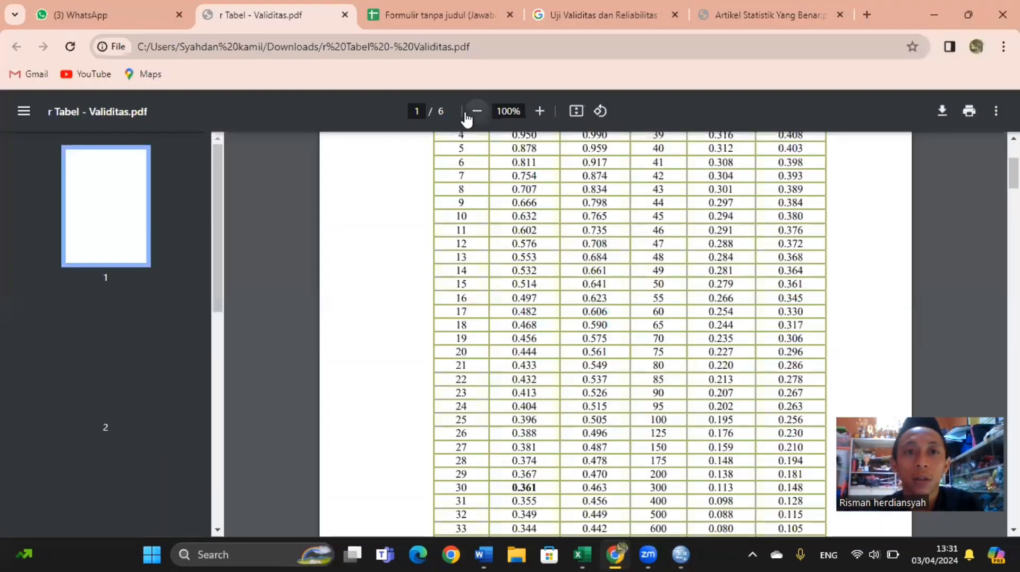
scroll(531, 271, "up", 3)
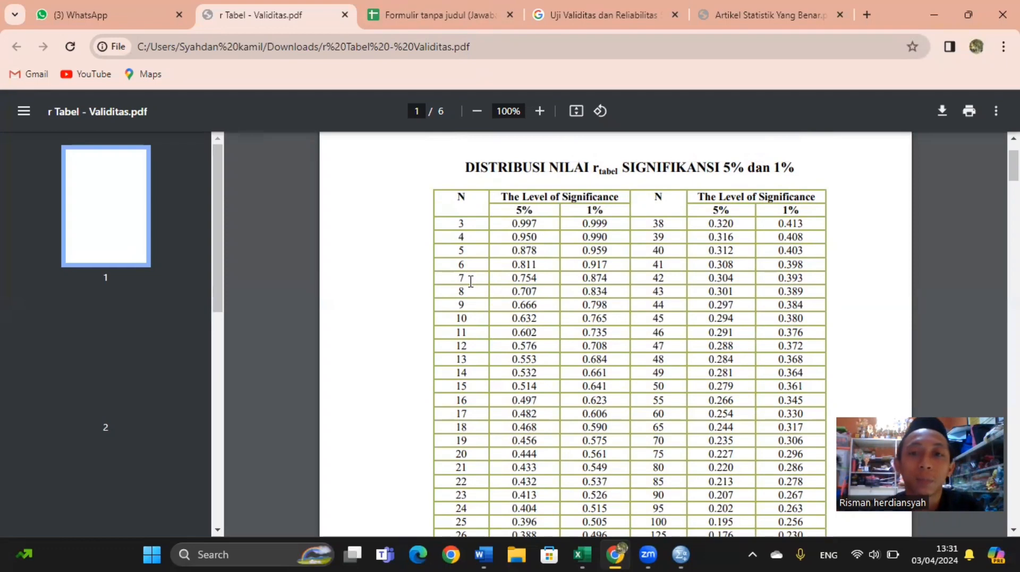
Find the row for N = 100 in the r table and highlight its sample size with the 5% significance value.
scroll(471, 281, "down", 1)
scroll(471, 281, "down", 1)
scroll(471, 282, "up", 2)
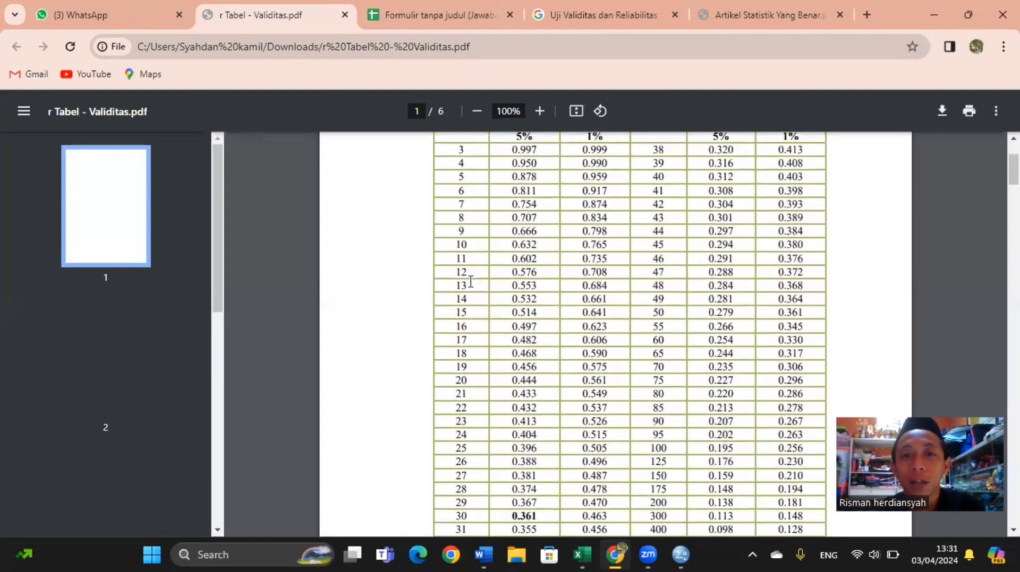
scroll(674, 298, "down", 2)
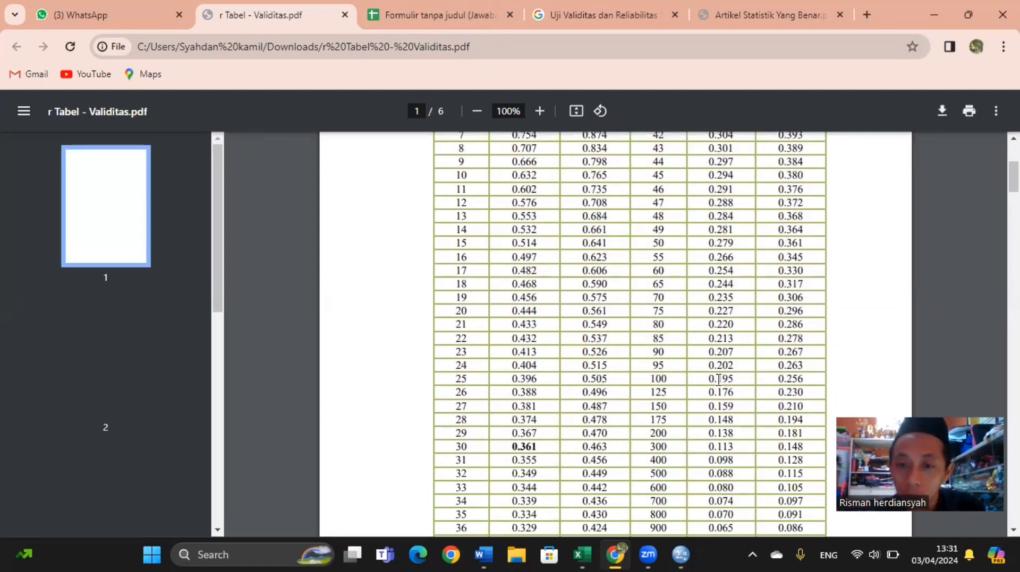
scroll(718, 379, "up", 2)
scroll(672, 405, "down", 1)
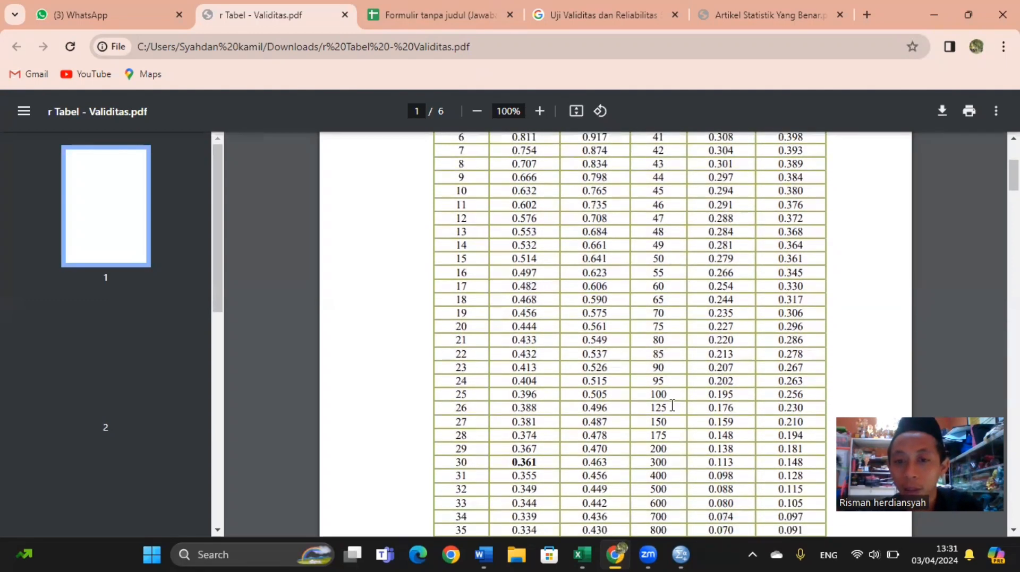
left_click_drag(651, 393, 740, 391)
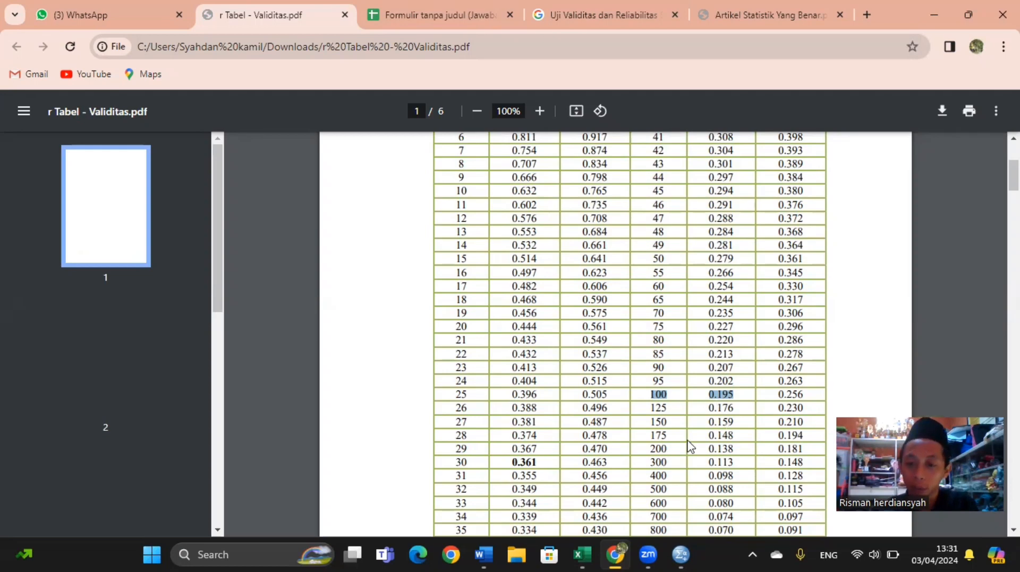
Switch to the SPSS output and examine the item correlations in the Y21 column of the Correlations table.
left_click(682, 555)
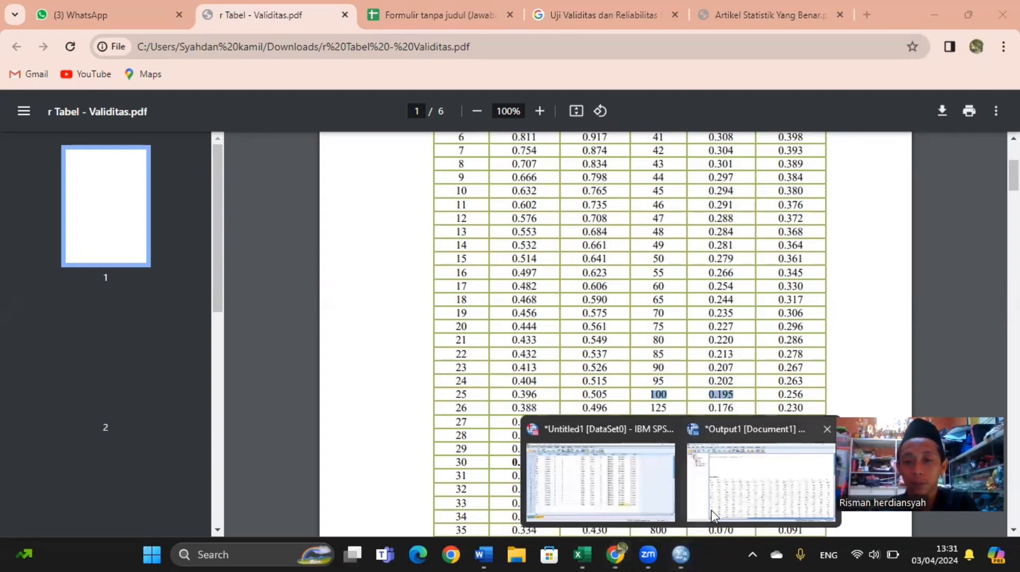
left_click(725, 486)
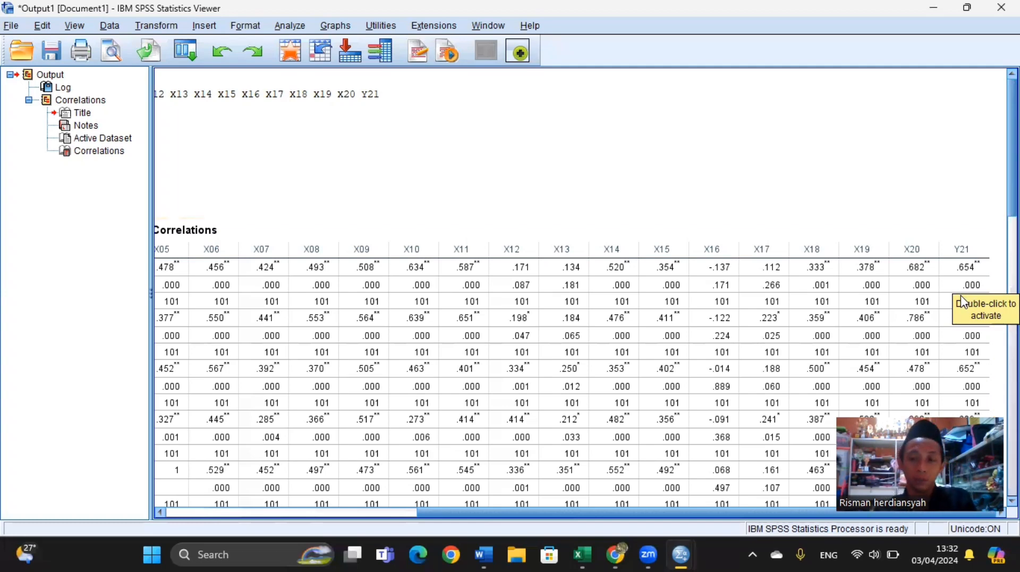
left_click(964, 302)
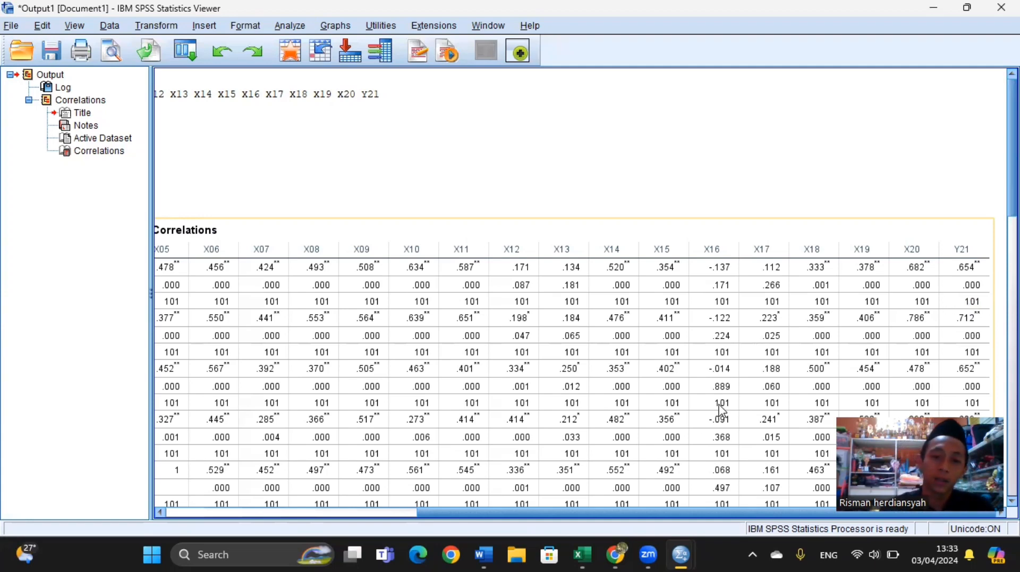
Switch to the Untitled1 dataset in the SPSS Data Editor and open Reliability Analysis.
mouse_move(684, 555)
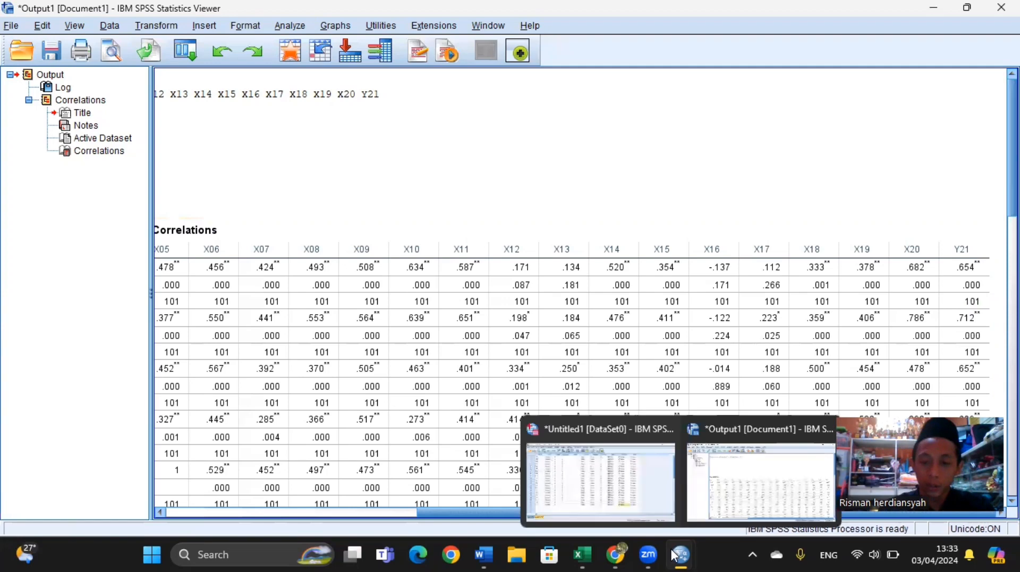
left_click(627, 499)
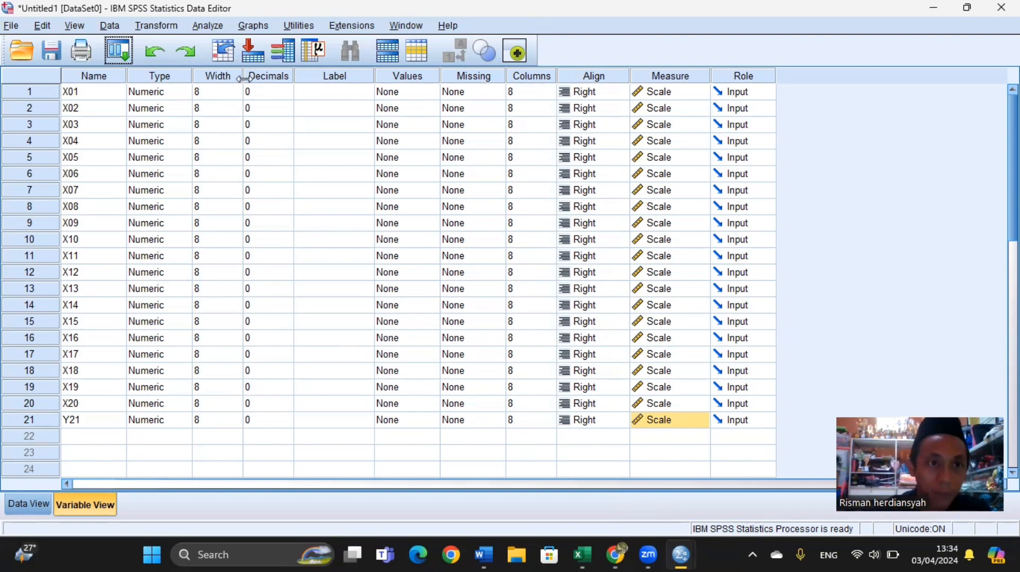
left_click(208, 27)
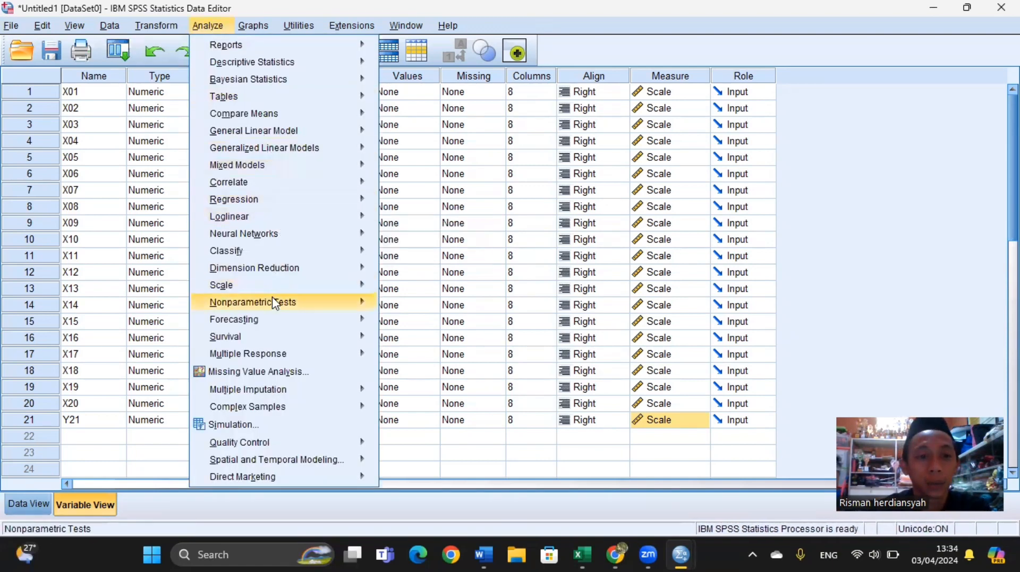
mouse_move(280, 289)
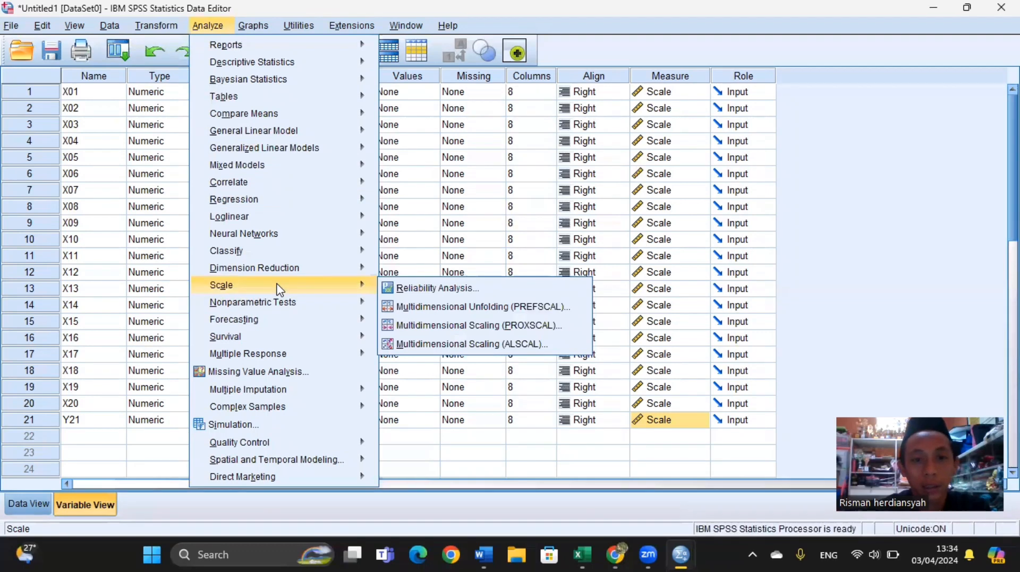
left_click(442, 290)
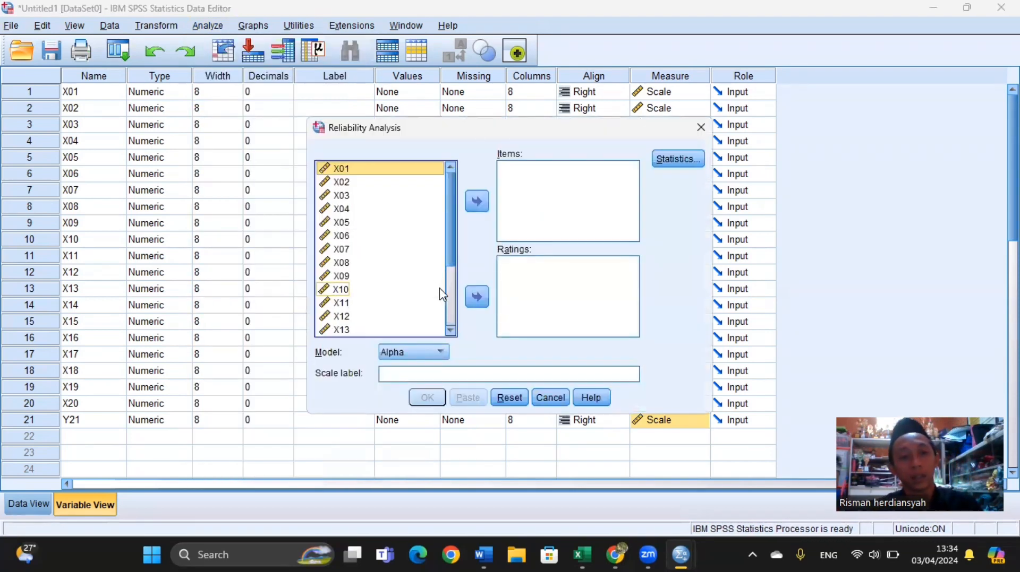
Assign variables X01 through X20 as the items and Y21 as the rating for the reliability analysis.
left_click(391, 169)
key("shift+Down")
key("shift+Down")
key("shift+Down")
key("shift+Down")
key("shift+Down")
key("shift+Down")
key("shift+Down")
key("shift+Down")
key("shift+Down")
key("shift+Down")
key("shift+Down")
key("shift+Down")
key("shift+Down")
key("shift+Down")
key("shift+Down")
key("shift+Down")
key("shift+Down")
key("shift+Down")
key("shift+Down")
key("shift+Down")
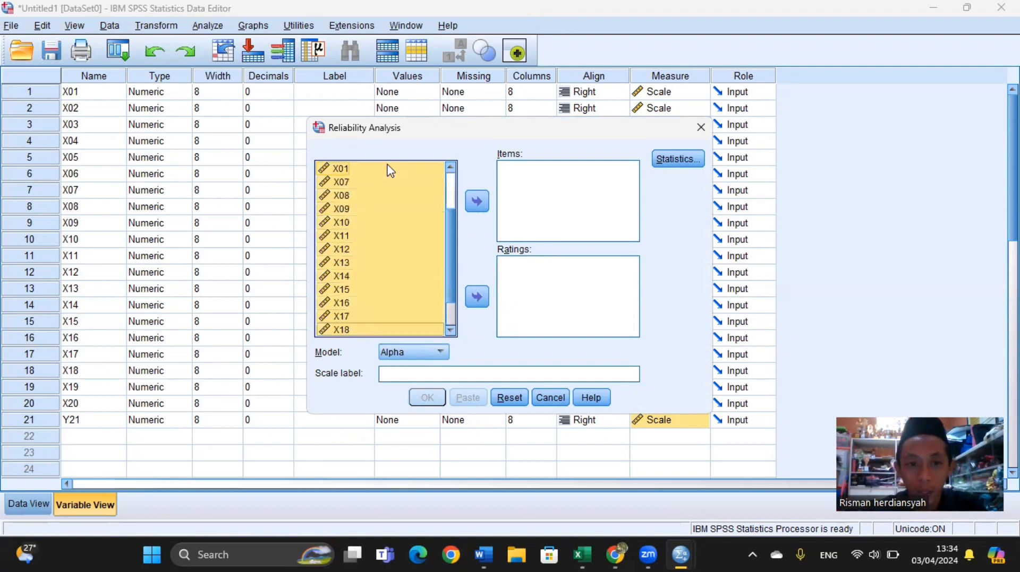
key("shift+Up")
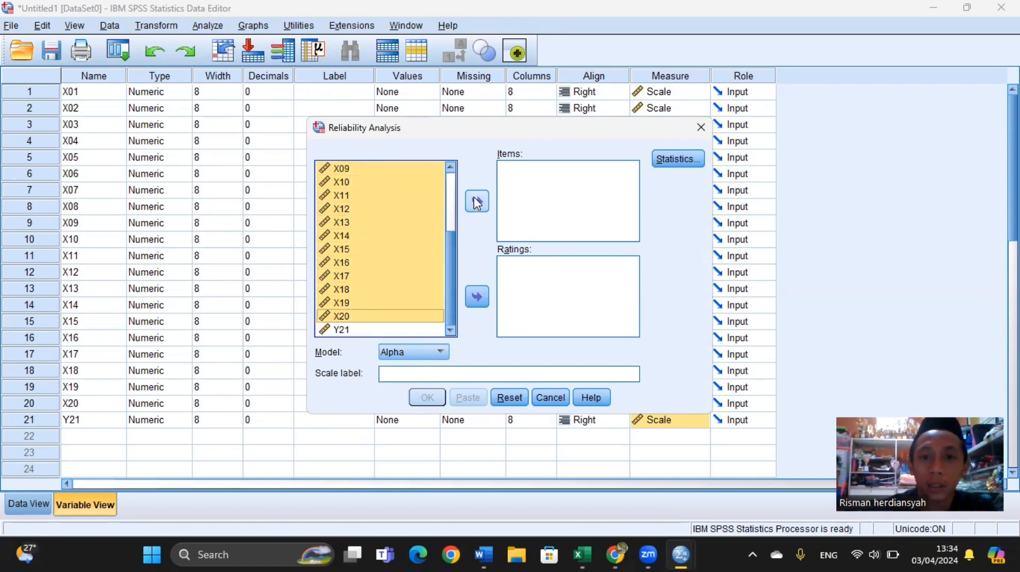
left_click(476, 203)
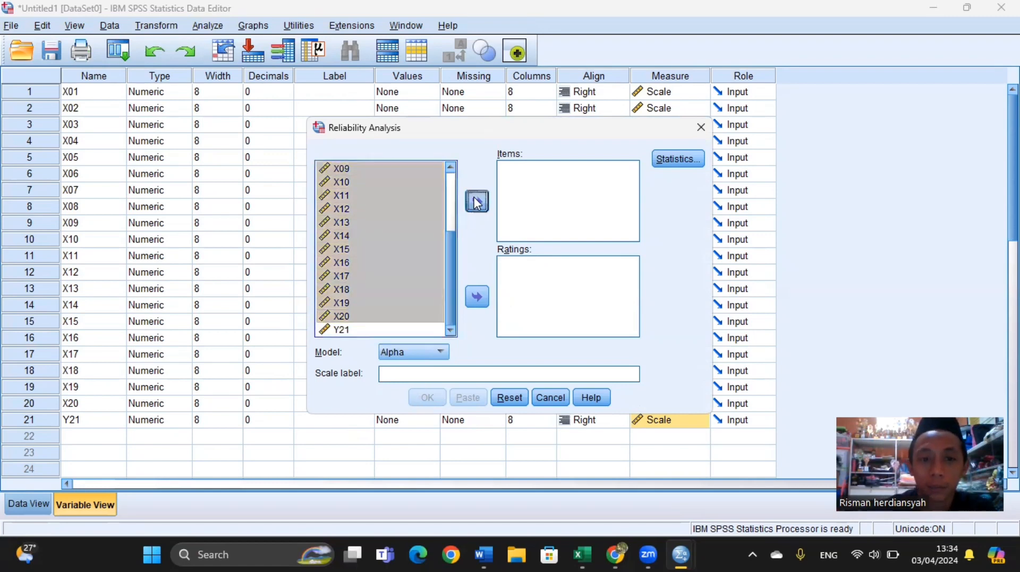
left_click(373, 331)
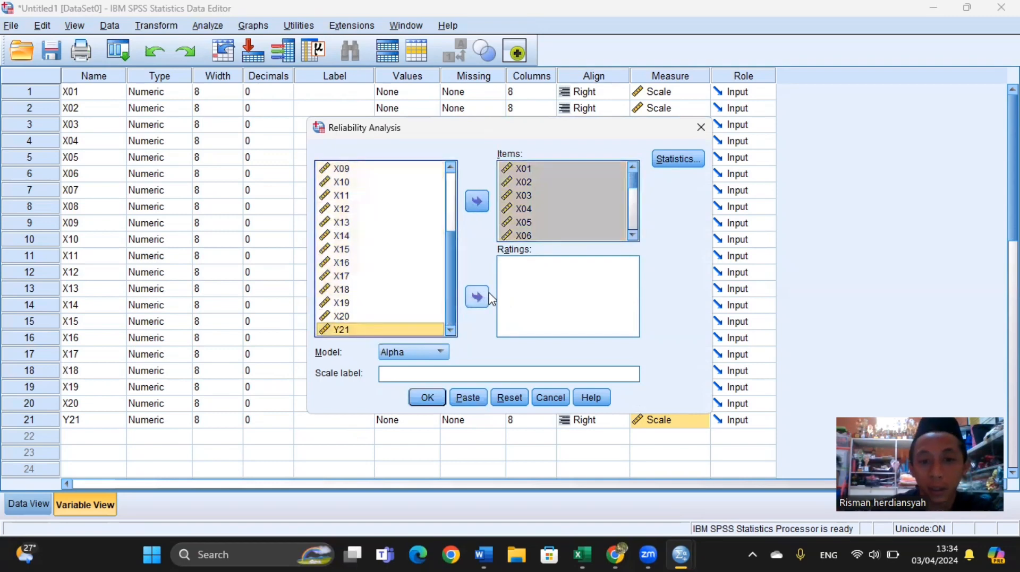
left_click(486, 297)
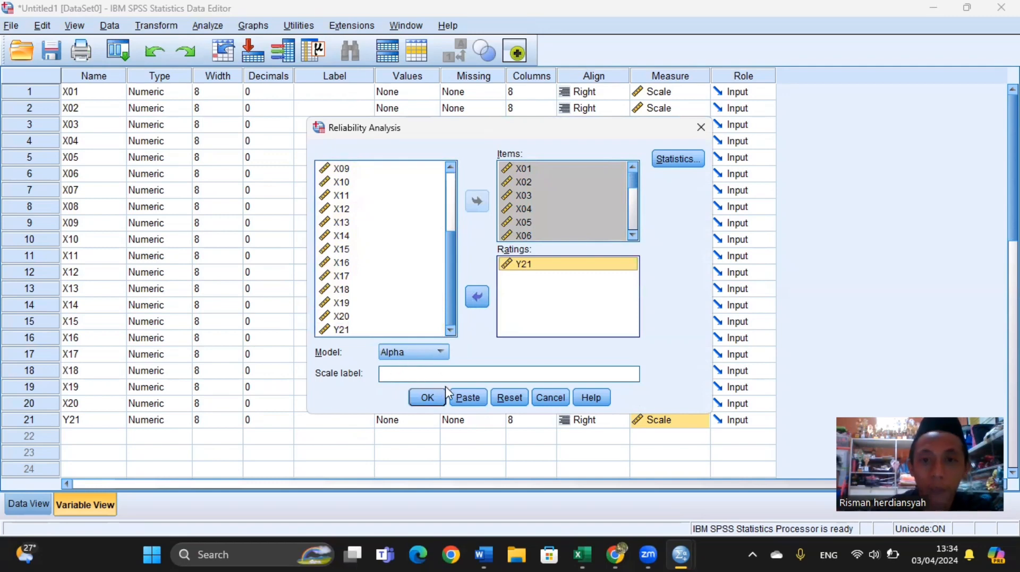
Run the Alpha reliability analysis with scale if item deleted, inter-item correlations and covariances, and the intraclass correlation coefficient.
left_click(682, 155)
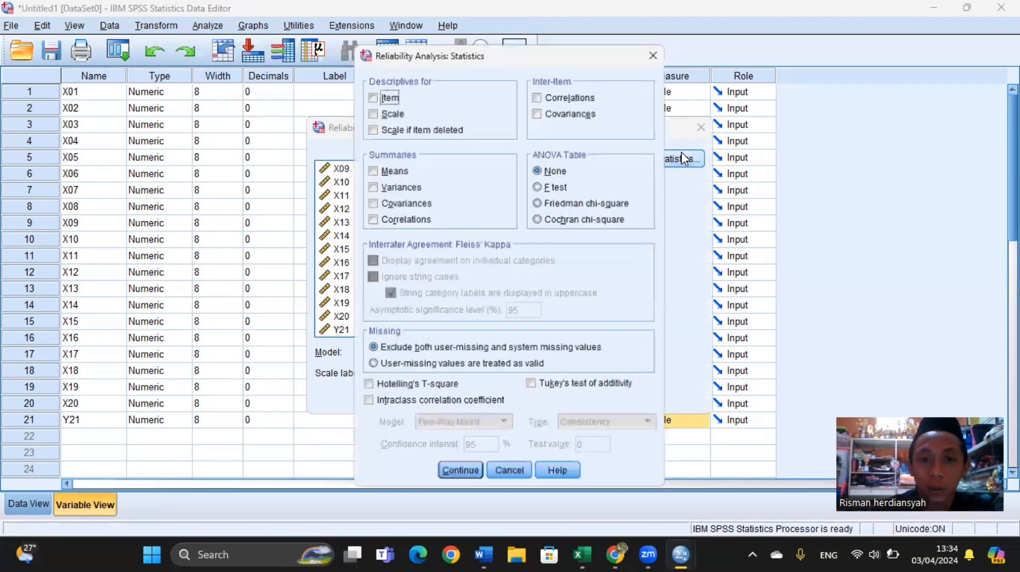
left_click(371, 128)
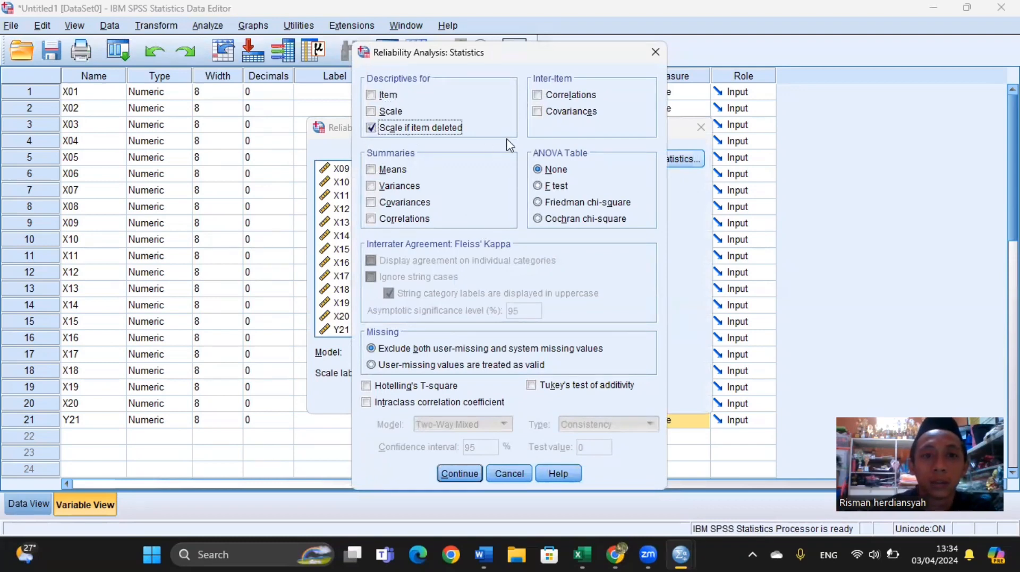
left_click(537, 96)
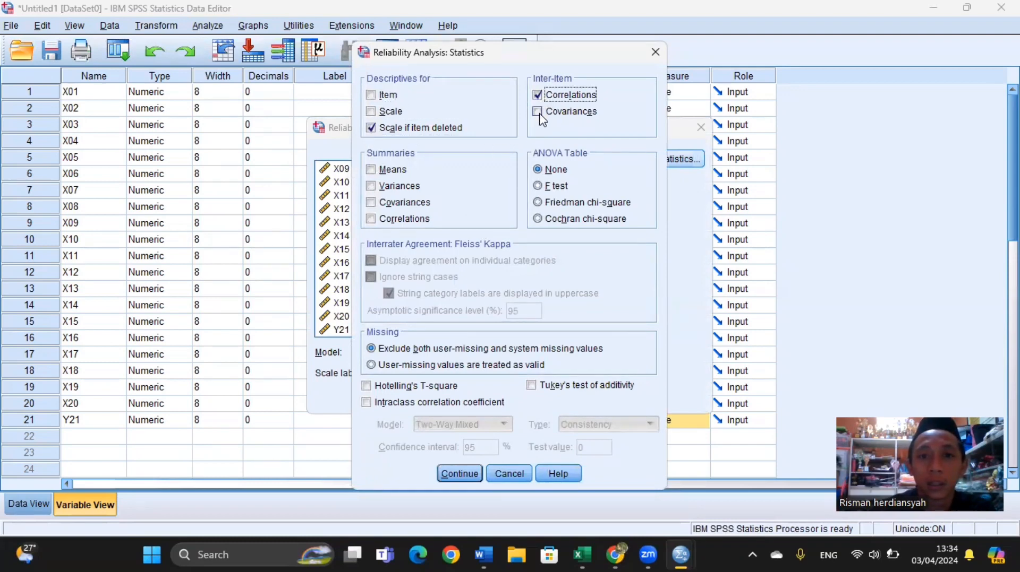
left_click(538, 112)
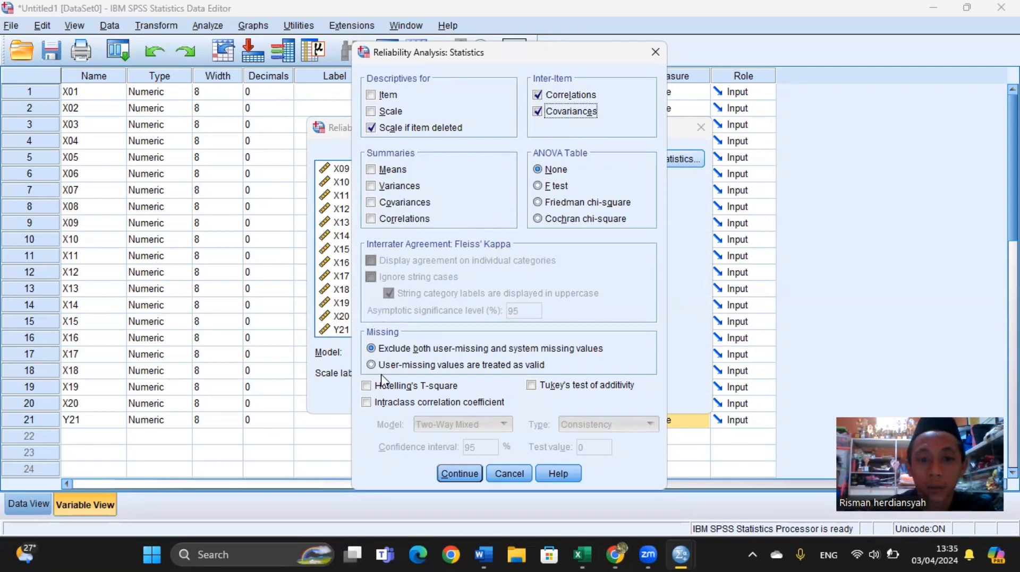
left_click(367, 402)
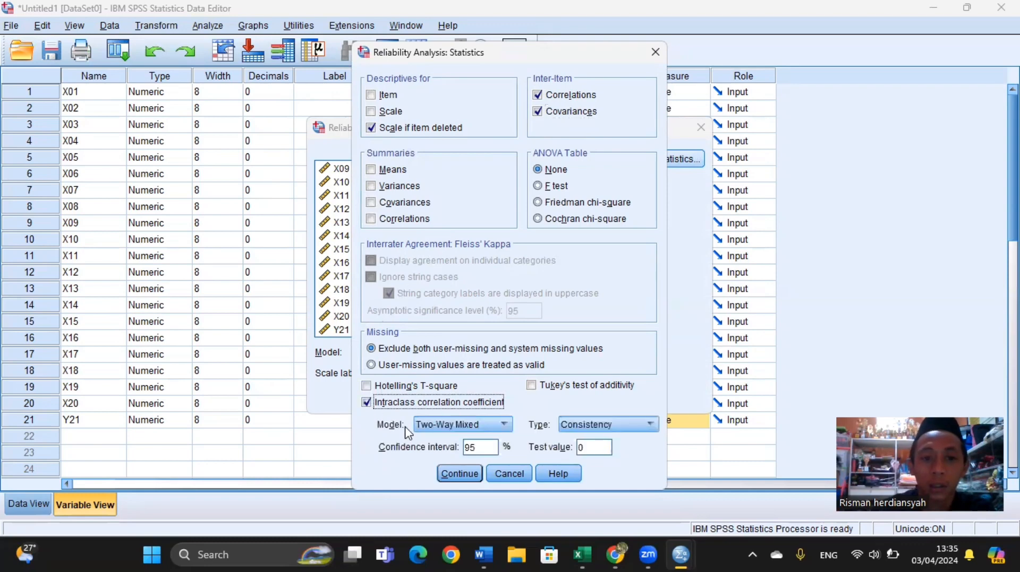
left_click(460, 474)
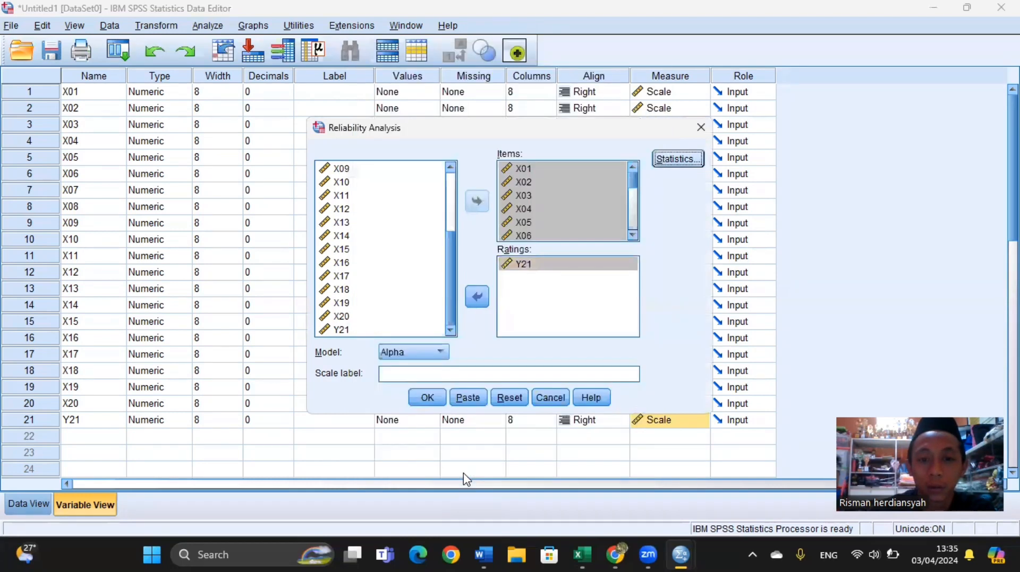
left_click(428, 396)
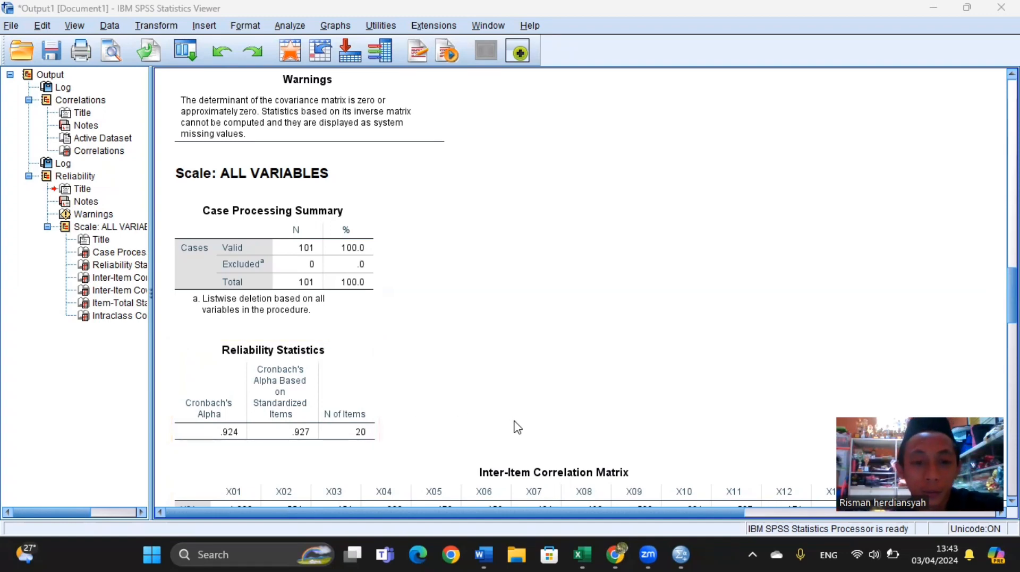
Examine the reliability output, covering the Case Processing Summary and the Cronbach's Alpha in the Reliability Statistics table.
scroll(514, 426, "down", 3)
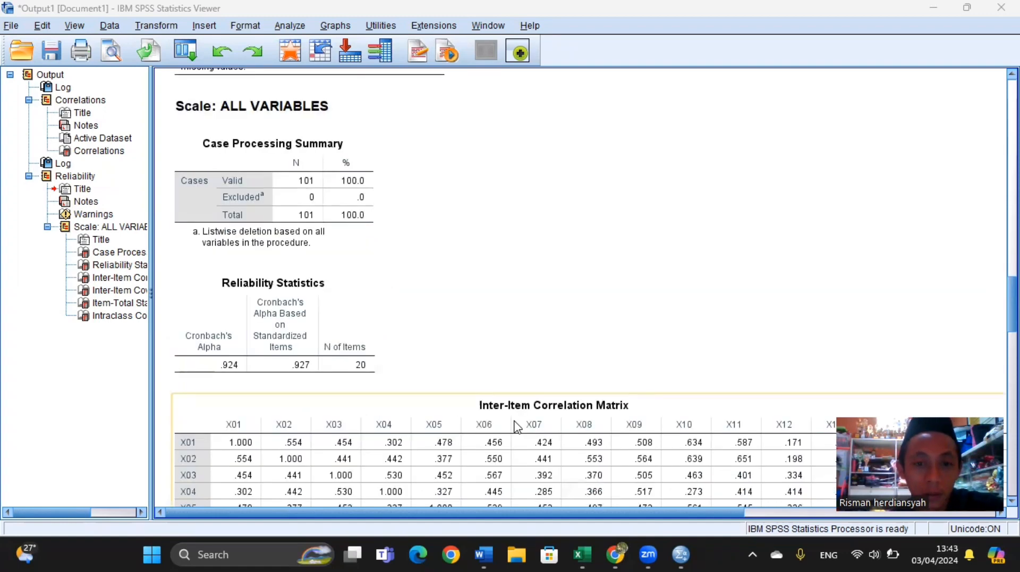
scroll(514, 425, "up", 6)
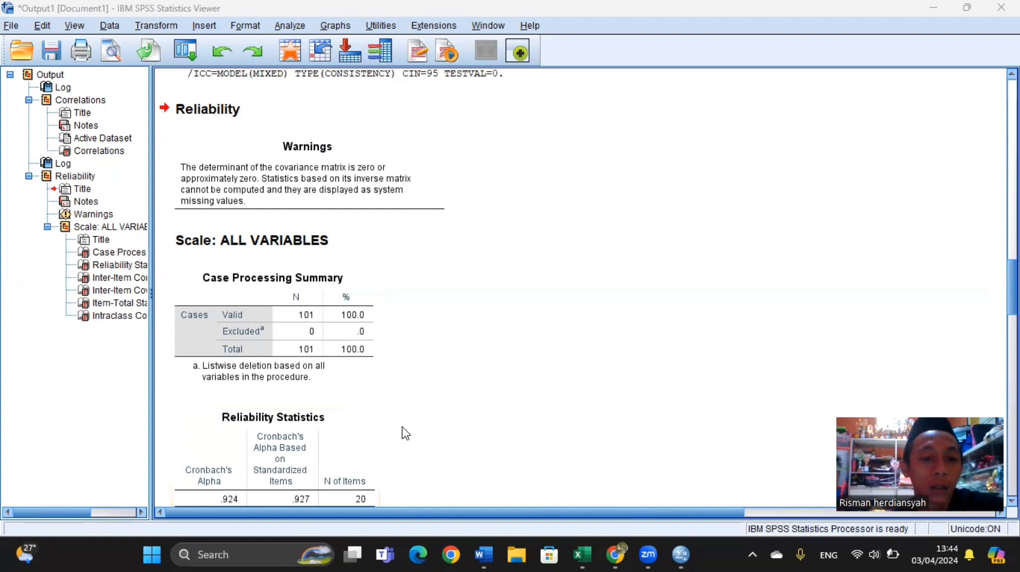
scroll(405, 434, "down", 3)
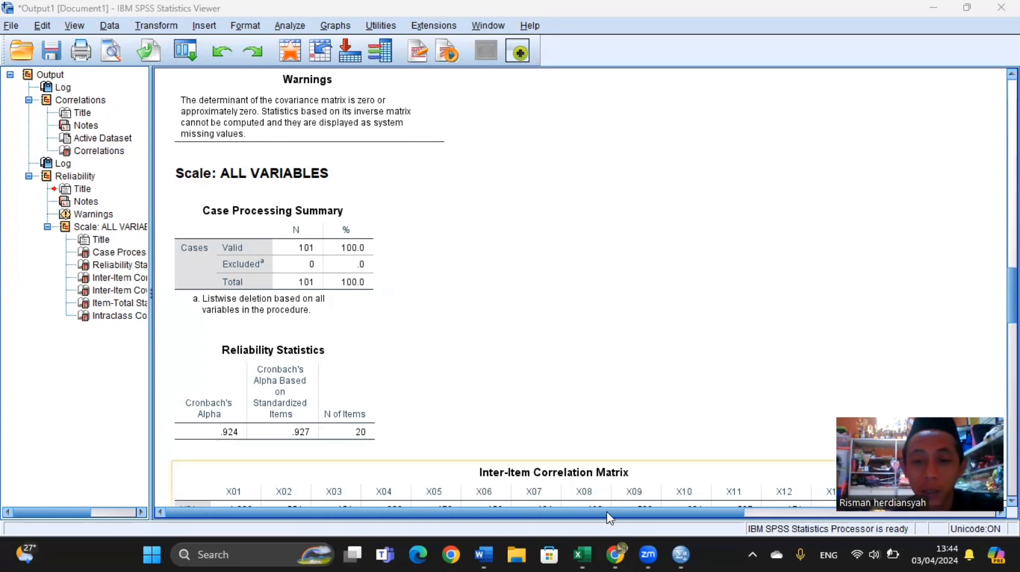
mouse_move(687, 556)
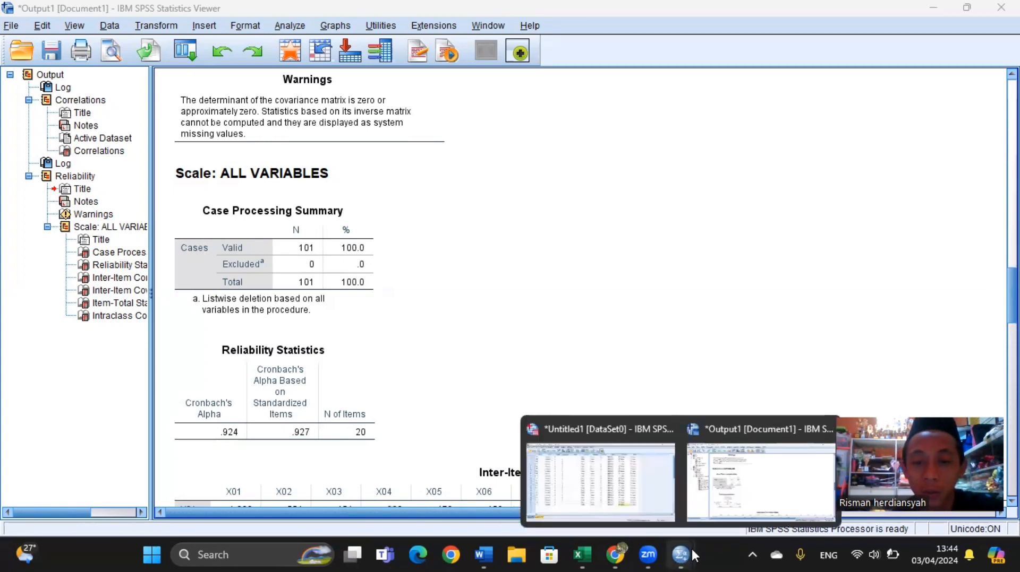